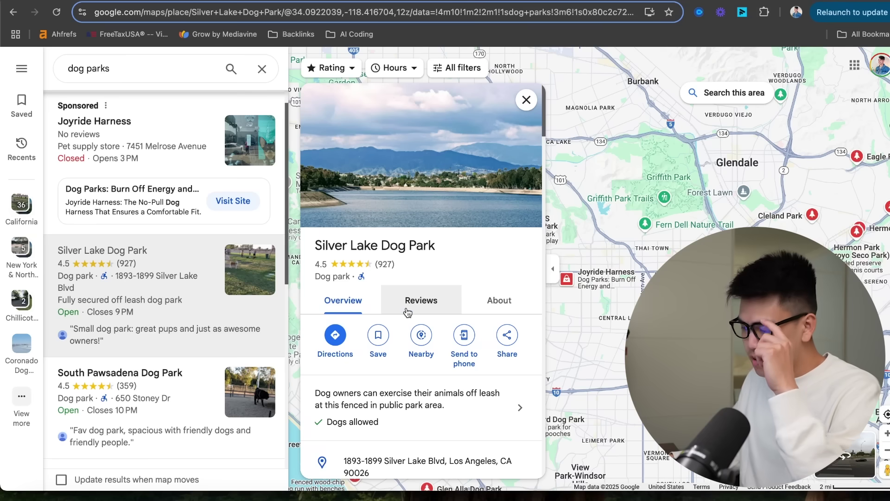
Step: Search the Silver Lake Dog Park reviews for "shade"
{"action": "left_click", "coordinate": [408, 308]}
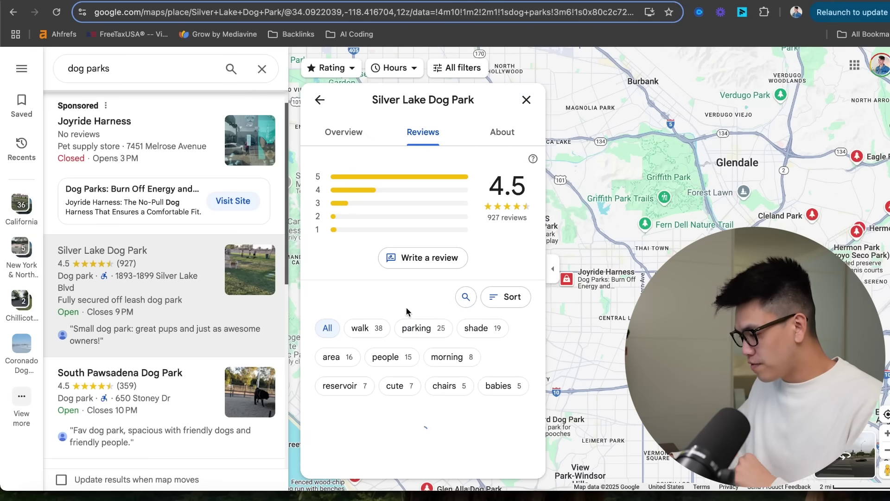
{"action": "left_click", "coordinate": [458, 299]}
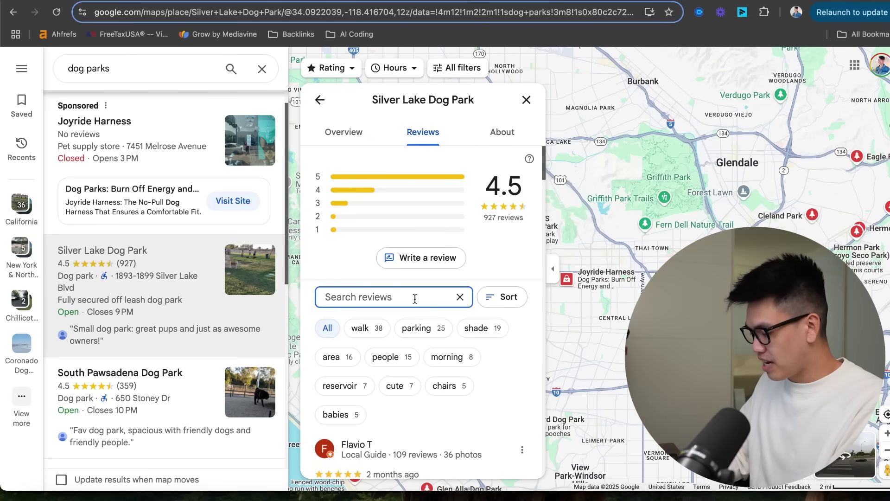
{"action": "type", "text": "shade"}
{"action": "key", "text": "Return"}
{"action": "scroll", "coordinate": [417, 334], "scroll_direction": "down", "scroll_amount": 4}
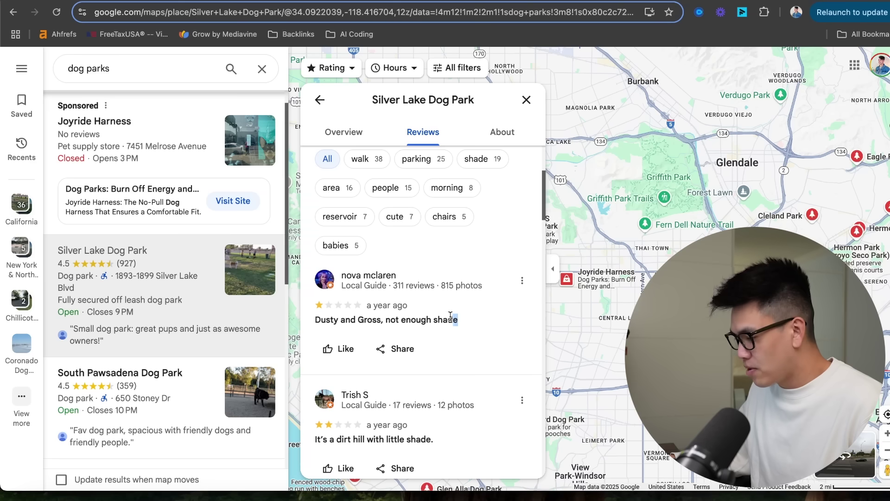
Step: Read through the Silver Lake Dog Park reviews that mention shade, including the ones with photos
{"action": "left_click_drag", "start_coordinate": [321, 320], "coordinate": [400, 353]}
{"action": "scroll", "coordinate": [399, 353], "scroll_direction": "down", "scroll_amount": 2}
{"action": "triple_click", "coordinate": [441, 349]}
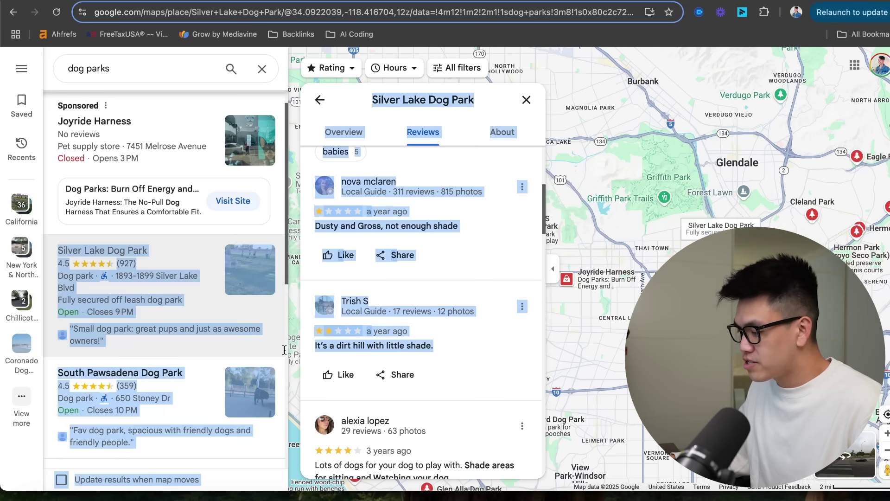
{"action": "left_click", "coordinate": [441, 350]}
{"action": "scroll", "coordinate": [442, 351], "scroll_direction": "down", "scroll_amount": 3}
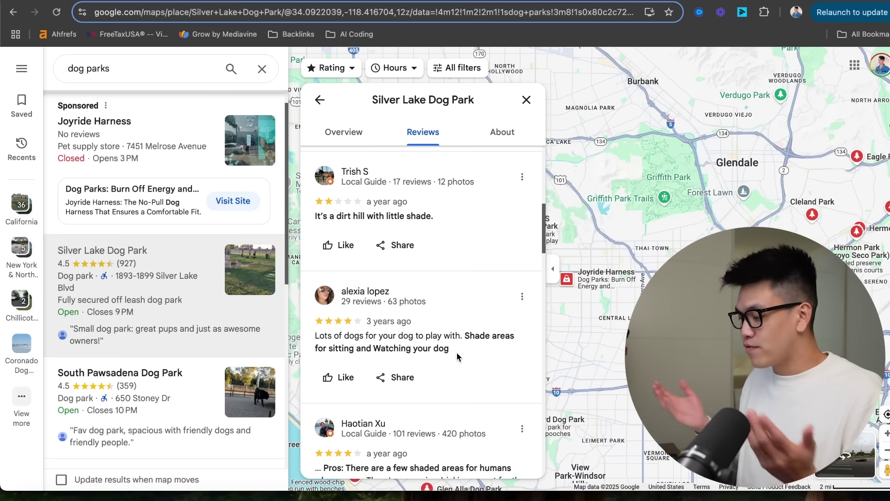
{"action": "scroll", "coordinate": [457, 352], "scroll_direction": "down", "scroll_amount": 6}
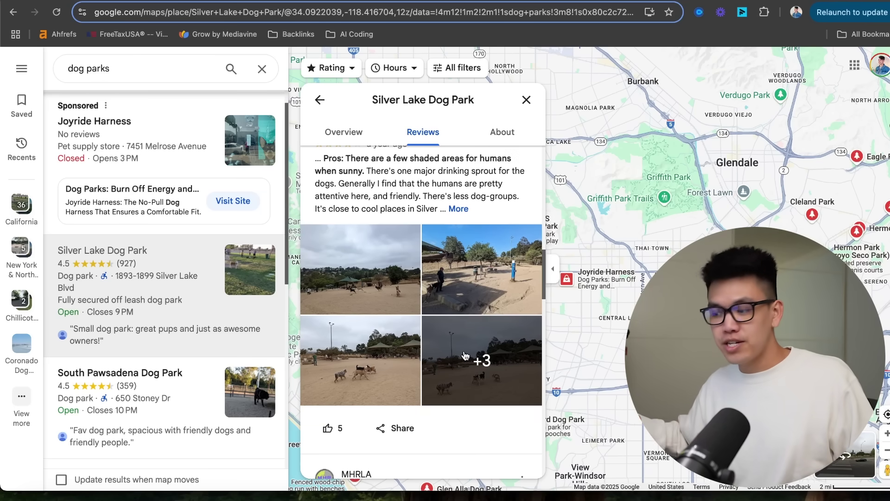
{"action": "scroll", "coordinate": [465, 357], "scroll_direction": "up", "scroll_amount": 6}
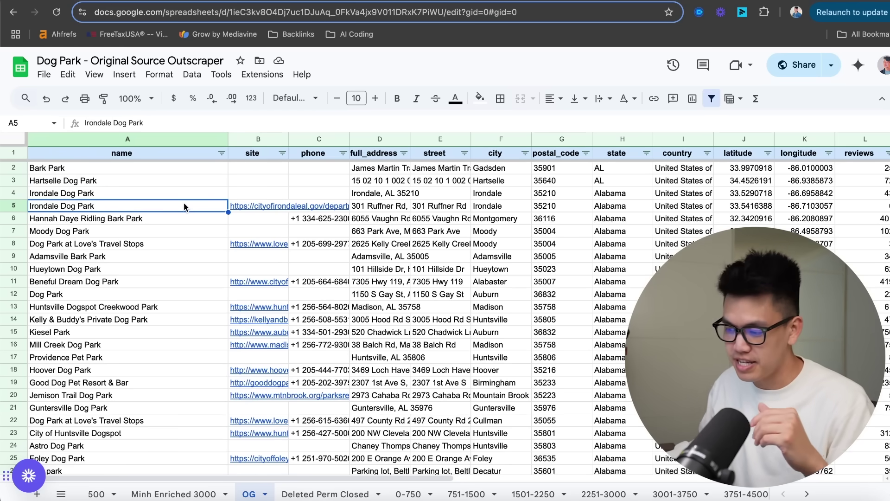
Step: Switch to the Dog Park - Original Source Outscraper spreadsheet and look over the first park names in the OG sheet
{"action": "left_click", "coordinate": [191, 183]}
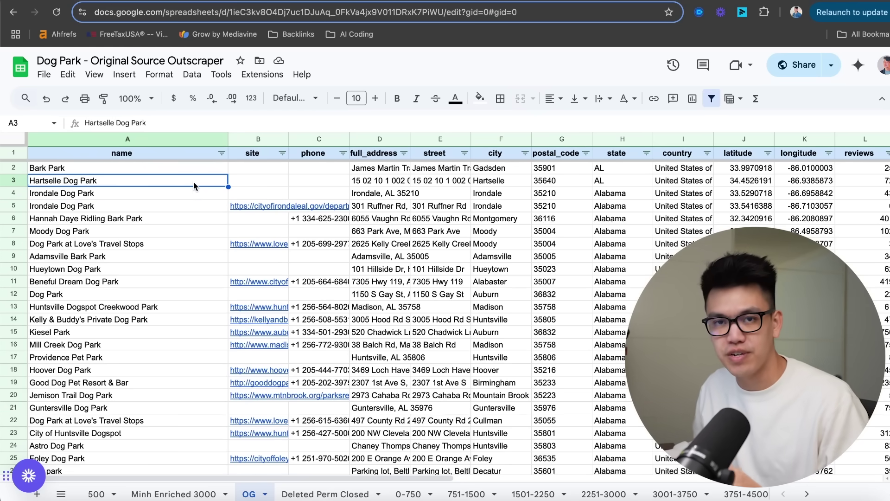
{"action": "left_click", "coordinate": [177, 193]}
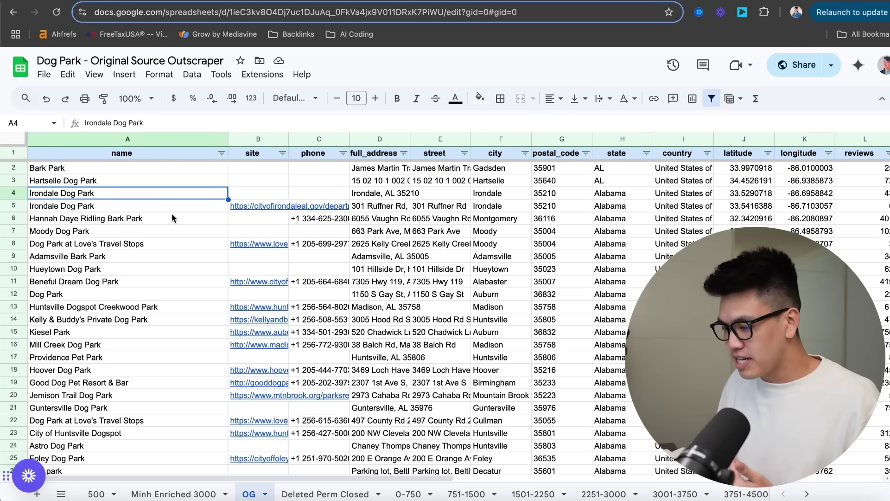
{"action": "left_click", "coordinate": [168, 179]}
{"action": "left_click", "coordinate": [173, 193]}
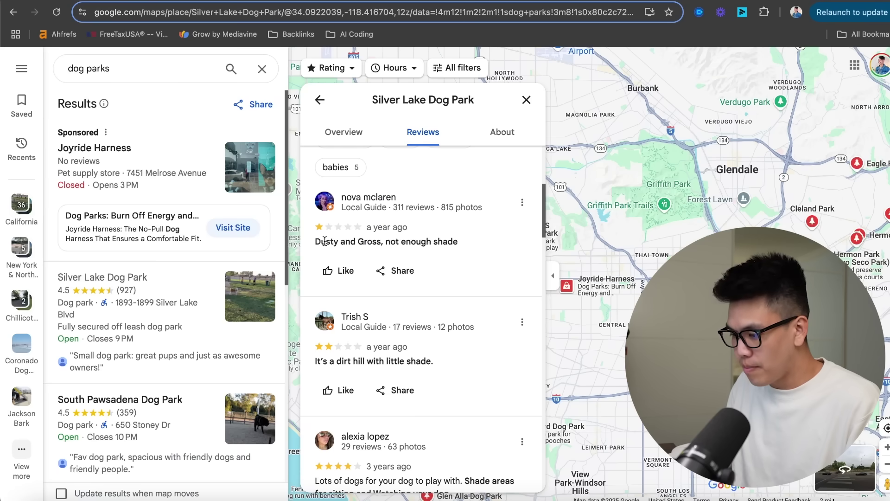
Step: Return to the Silver Lake Dog Park reviews in Google Maps and filter them by the shade topic
{"action": "scroll", "coordinate": [368, 163], "scroll_direction": "up", "scroll_amount": 3}
{"action": "left_click", "coordinate": [413, 301]}
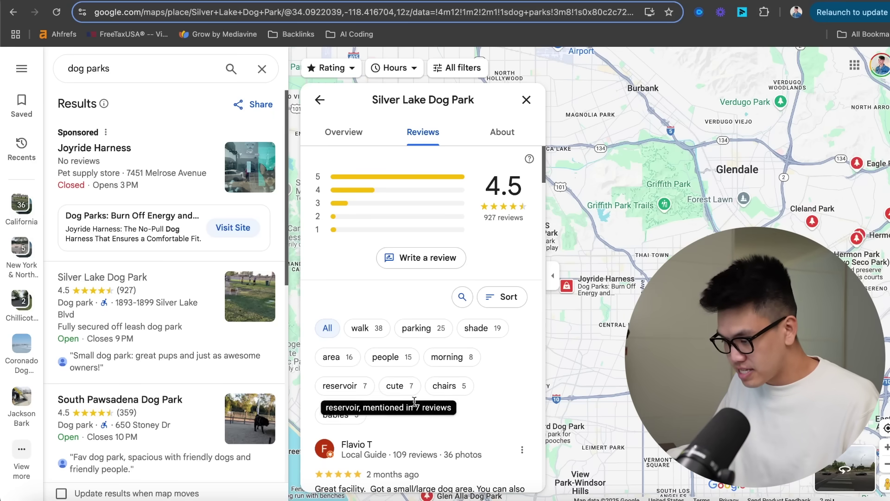
{"action": "scroll", "coordinate": [422, 344], "scroll_direction": "down", "scroll_amount": 1}
{"action": "scroll", "coordinate": [422, 344], "scroll_direction": "down", "scroll_amount": 2}
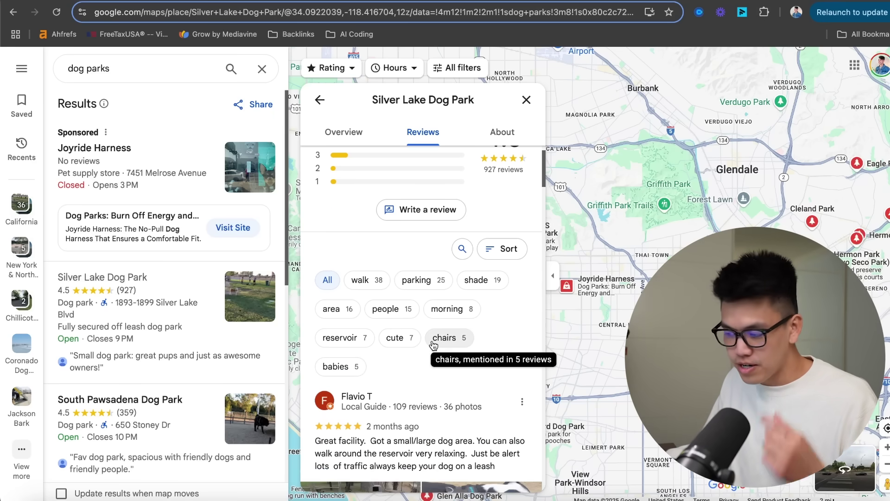
{"action": "left_click", "coordinate": [482, 280]}
{"action": "scroll", "coordinate": [427, 316], "scroll_direction": "down", "scroll_amount": 5}
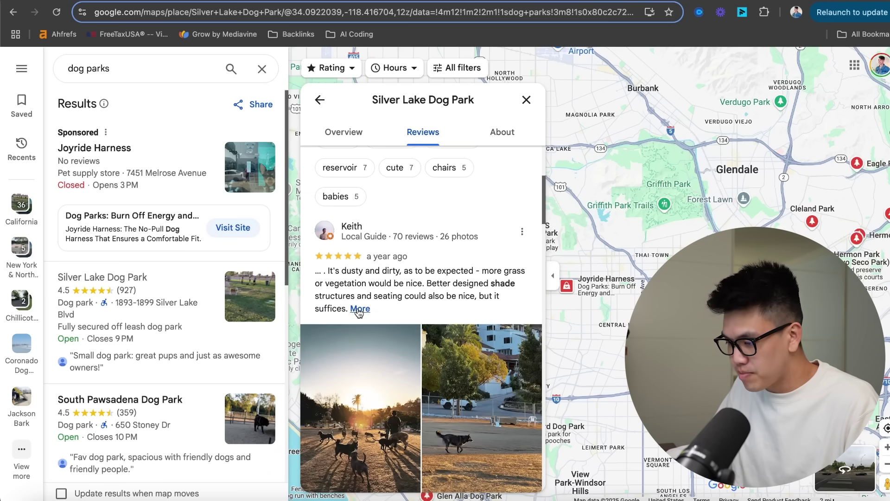
Step: Expand the first shade review in full, and check Boneyard Dog Park's reviews filtered by the parking topic
{"action": "left_click", "coordinate": [360, 308]}
{"action": "scroll", "coordinate": [440, 315], "scroll_direction": "down", "scroll_amount": 1}
{"action": "scroll", "coordinate": [419, 299], "scroll_direction": "up", "scroll_amount": 5}
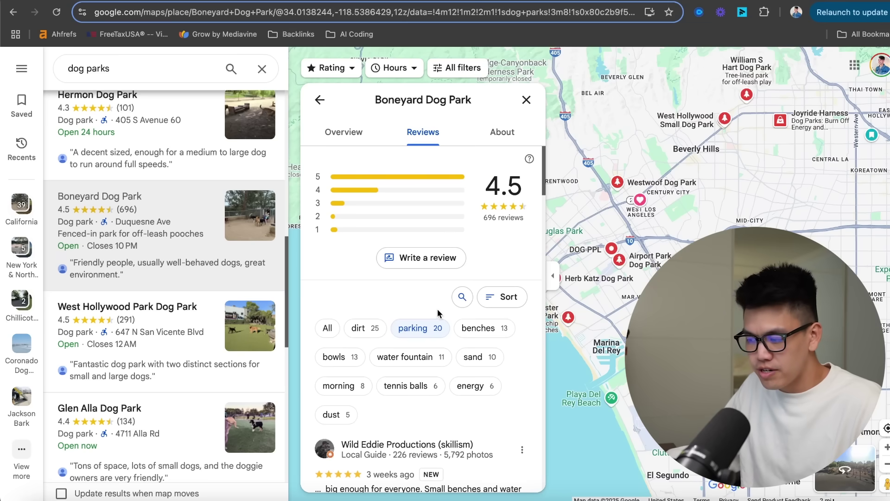
{"action": "scroll", "coordinate": [432, 306], "scroll_direction": "down", "scroll_amount": 2}
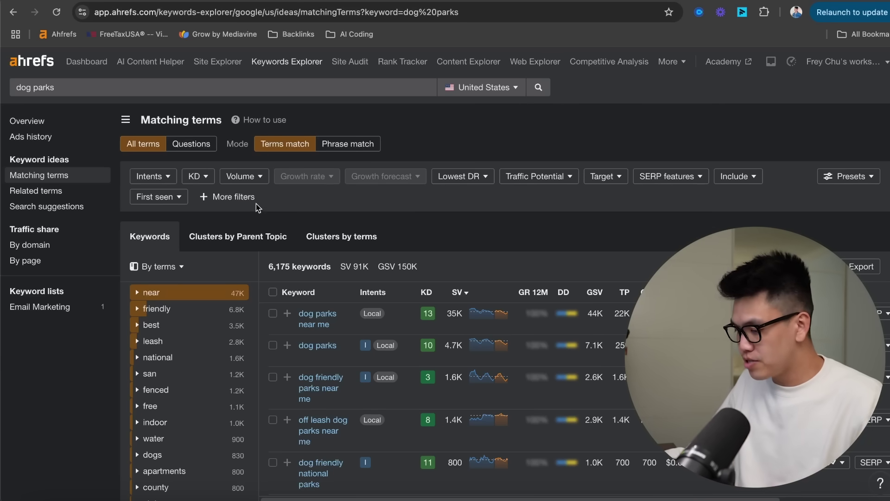
Step: Switch to Ahrefs Keywords Explorer and examine the matching terms for "dog parks" with their search volumes
{"action": "scroll", "coordinate": [436, 227], "scroll_direction": "down", "scroll_amount": 3}
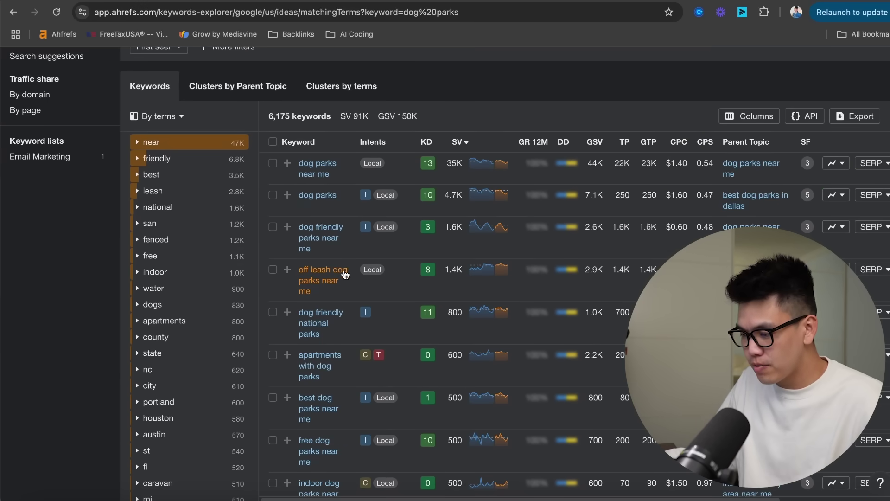
{"action": "scroll", "coordinate": [398, 258], "scroll_direction": "down", "scroll_amount": 1}
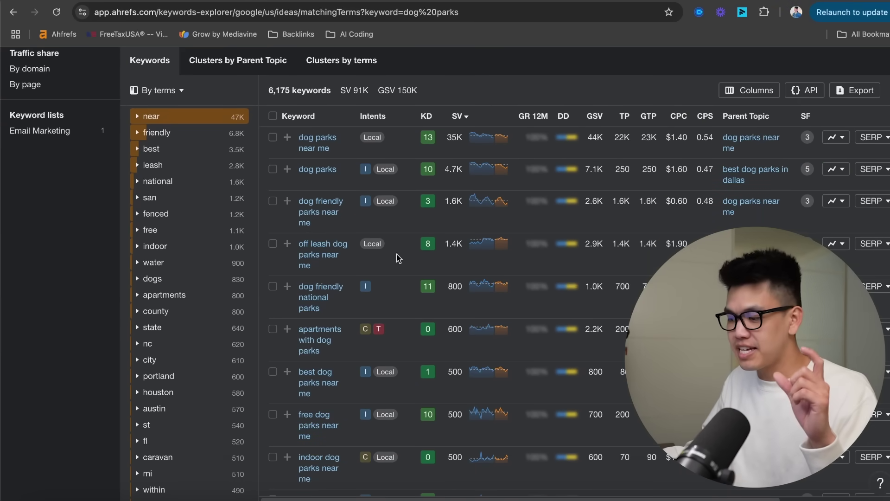
{"action": "triple_click", "coordinate": [373, 271]}
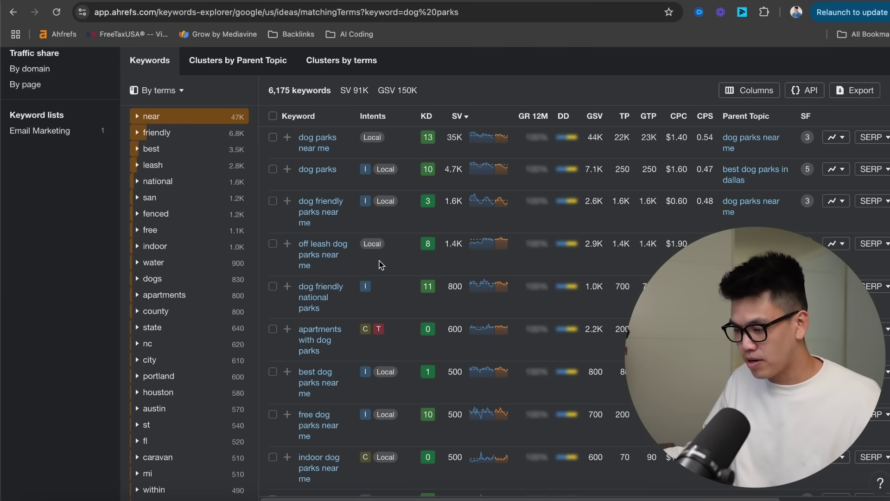
{"action": "scroll", "coordinate": [383, 265], "scroll_direction": "down", "scroll_amount": 5}
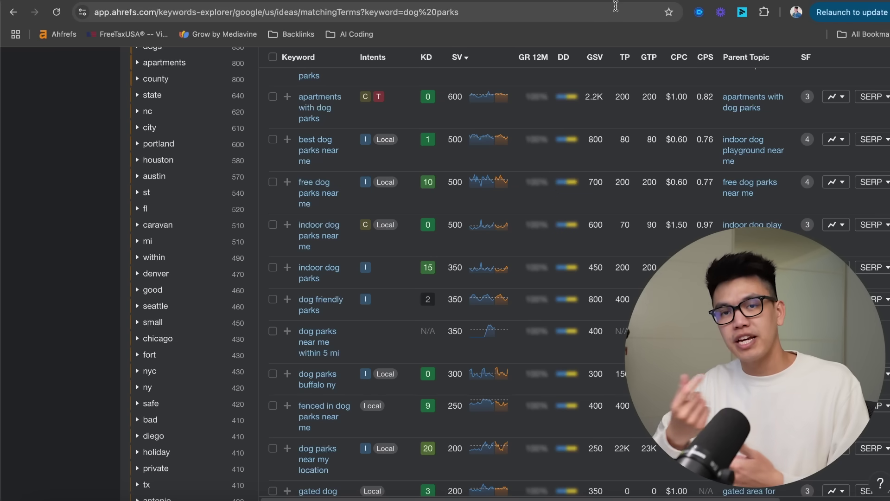
Step: Switch to the enrichment_config file in Excel and look over its column names, keywords and prompts
{"action": "key", "text": "super+Tab"}
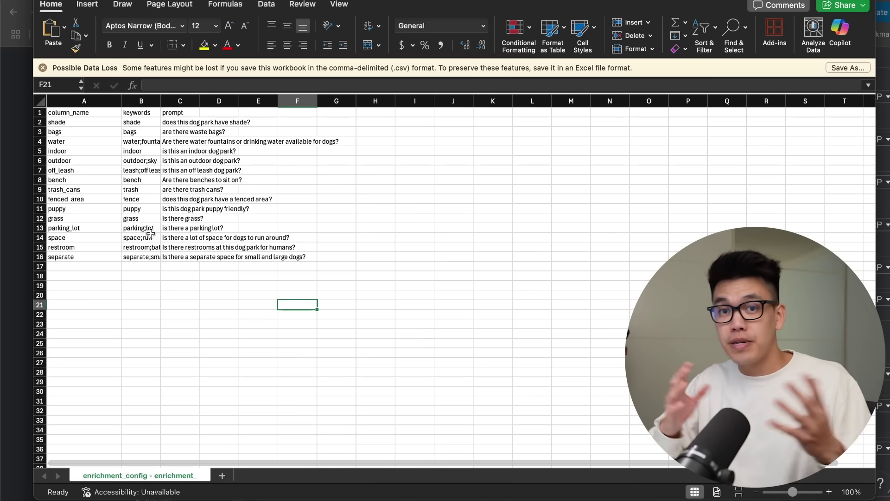
{"action": "key", "text": "Up"}
{"action": "key", "text": "Up"}
{"action": "key", "text": "Up"}
{"action": "key", "text": "Up"}
{"action": "key", "text": "Up"}
{"action": "key", "text": "Up"}
{"action": "key", "text": "Up"}
{"action": "key", "text": "Up"}
{"action": "key", "text": "Up"}
{"action": "key", "text": "Up"}
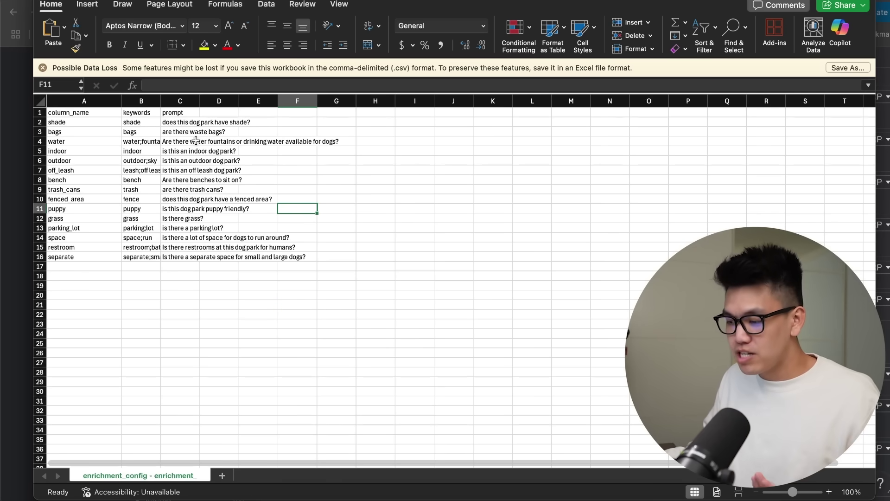
Step: Widen the keywords column so its longest entries fit, and select the bags keyword cell
{"action": "left_click_drag", "start_coordinate": [161, 102], "coordinate": [206, 102]}
{"action": "left_click", "coordinate": [411, 188]}
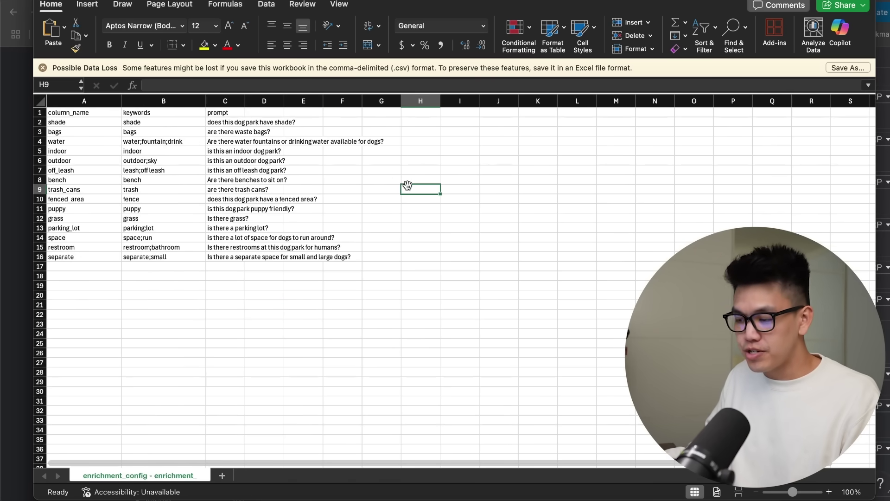
{"action": "left_click", "coordinate": [163, 132]}
{"action": "scroll", "coordinate": [161, 171], "scroll_direction": "up", "scroll_amount": 3, "text": "ctrl"}
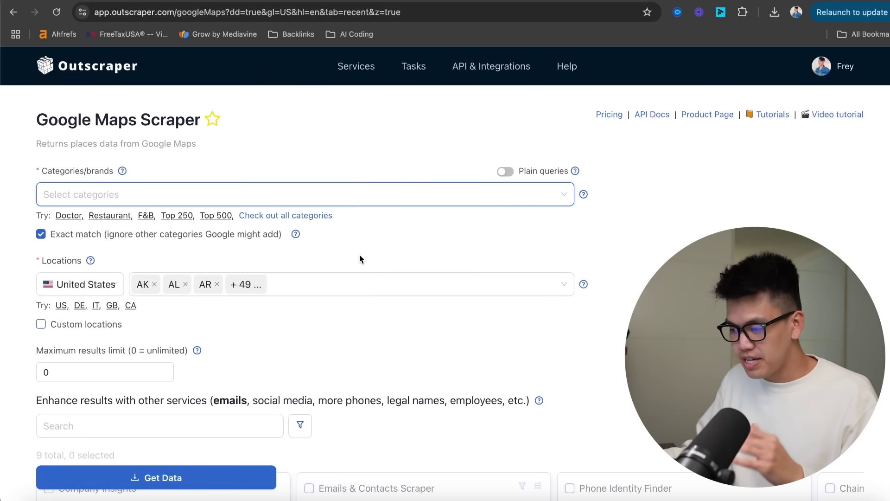
Step: In Outscraper's Google Maps Scraper, expand the other parameters and open the list of result columns
{"action": "scroll", "coordinate": [359, 255], "scroll_direction": "down", "scroll_amount": 2}
{"action": "scroll", "coordinate": [338, 237], "scroll_direction": "down", "scroll_amount": 3}
{"action": "left_click", "coordinate": [232, 418]}
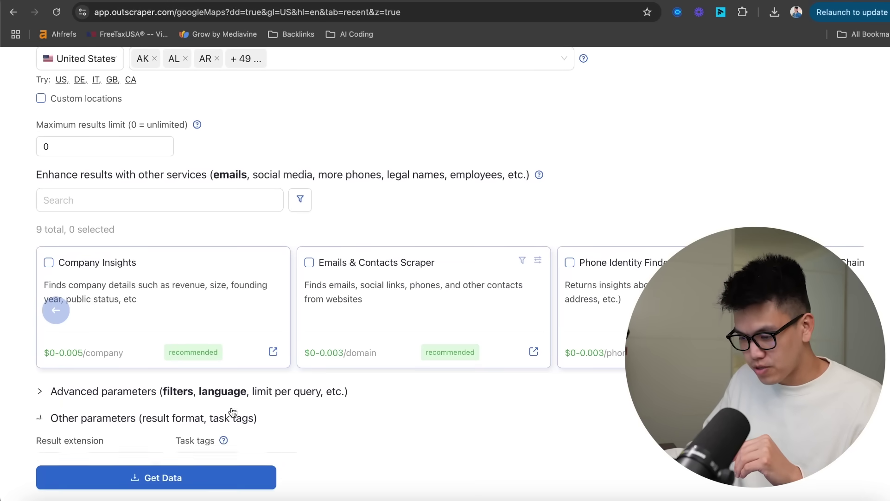
{"action": "scroll", "coordinate": [346, 315], "scroll_direction": "down", "scroll_amount": 2}
{"action": "left_click", "coordinate": [252, 410]}
Step: Review which result columns are selected for the scrape, from phone and full_address through to location_link
{"action": "scroll", "coordinate": [228, 358], "scroll_direction": "down", "scroll_amount": 10}
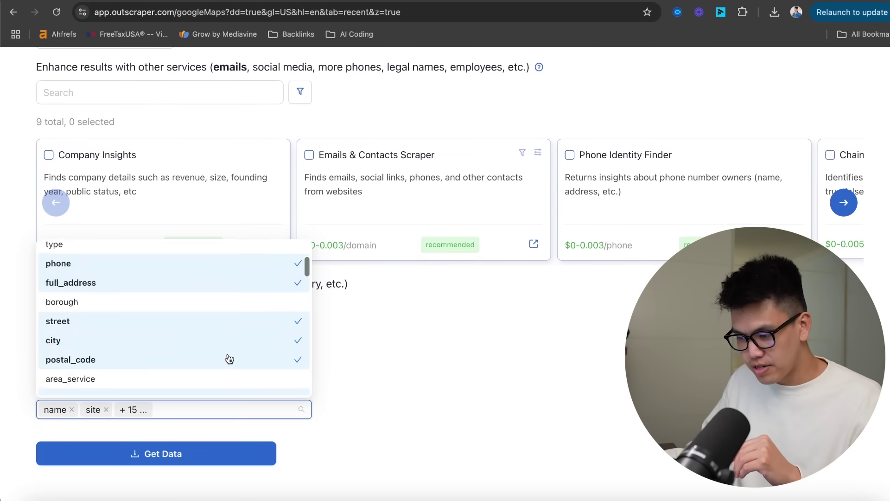
{"action": "scroll", "coordinate": [231, 359], "scroll_direction": "down", "scroll_amount": 2}
{"action": "scroll", "coordinate": [230, 360], "scroll_direction": "up", "scroll_amount": 4}
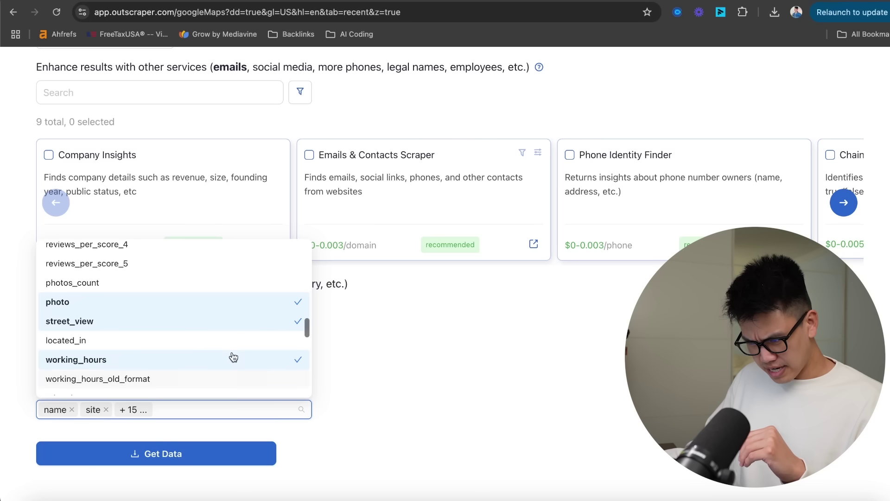
{"action": "scroll", "coordinate": [233, 358], "scroll_direction": "down", "scroll_amount": 12}
{"action": "scroll", "coordinate": [199, 322], "scroll_direction": "up", "scroll_amount": 1}
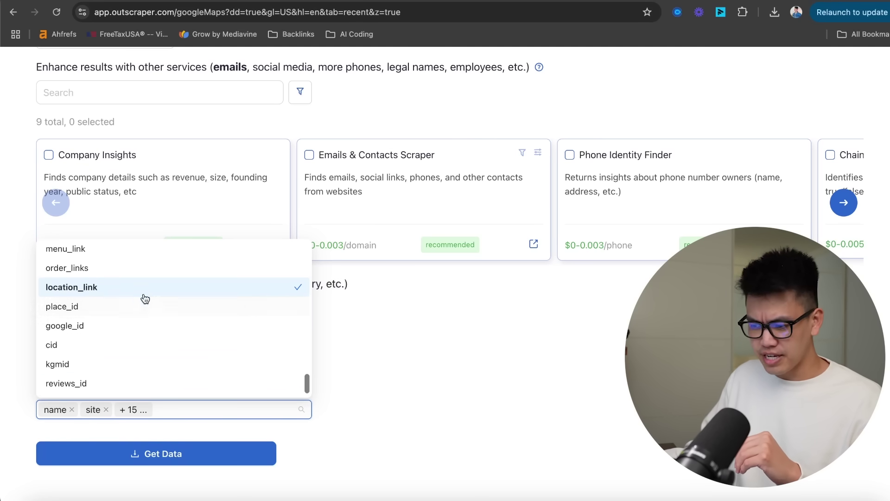
{"action": "scroll", "coordinate": [165, 315], "scroll_direction": "up", "scroll_amount": 1}
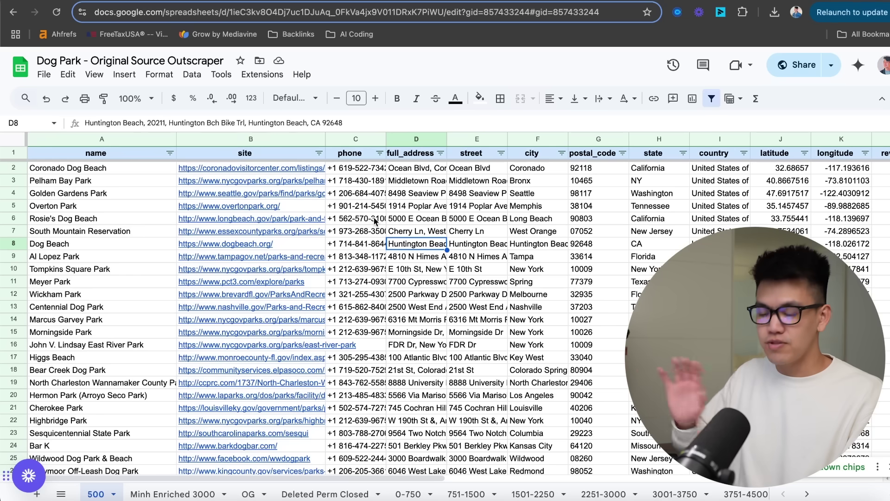
Step: In the spreadsheet's 500 sheet, go to the url column and open the Google Maps link for Coronado Dog Beach
{"action": "scroll", "coordinate": [376, 221], "scroll_direction": "right", "scroll_amount": 3}
{"action": "scroll", "coordinate": [376, 221], "scroll_direction": "right", "scroll_amount": 10}
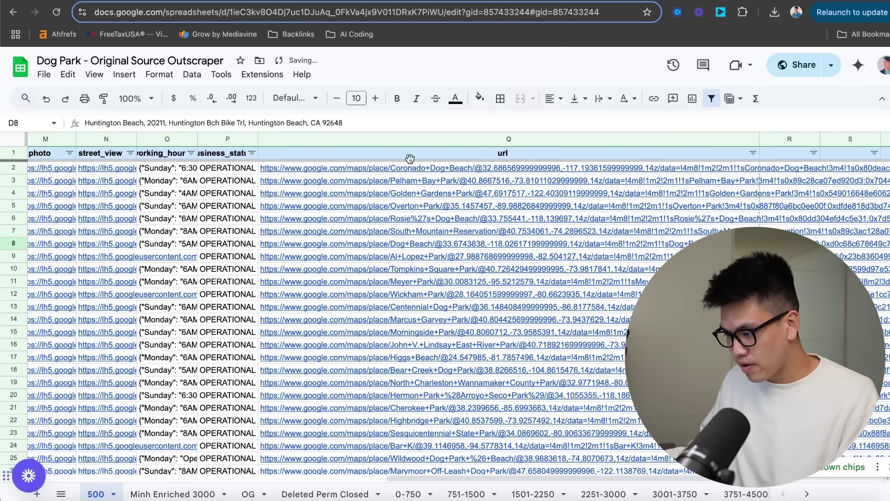
{"action": "left_click", "coordinate": [408, 168]}
{"action": "left_click", "coordinate": [378, 191]}
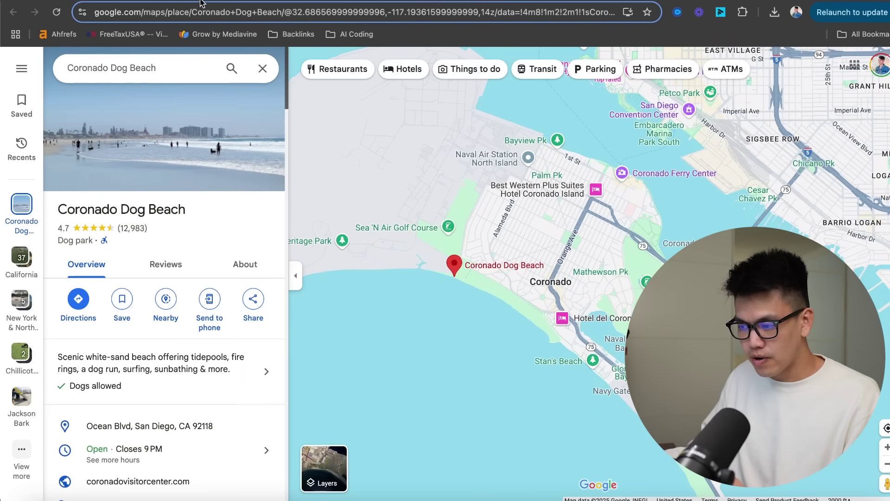
Step: Switch to the Google Maps Enricher on enrich.directory and upload sampleof300.csv as the data file
{"action": "left_click", "coordinate": [273, 17]}
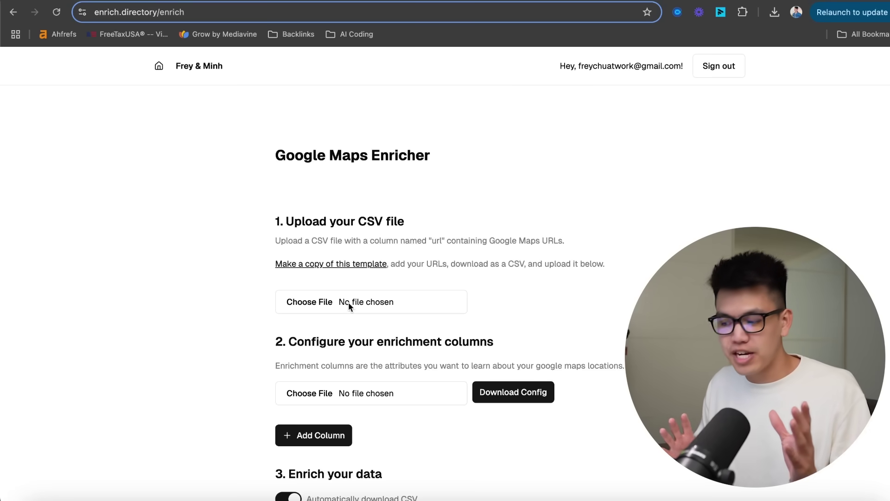
{"action": "left_click", "coordinate": [349, 302]}
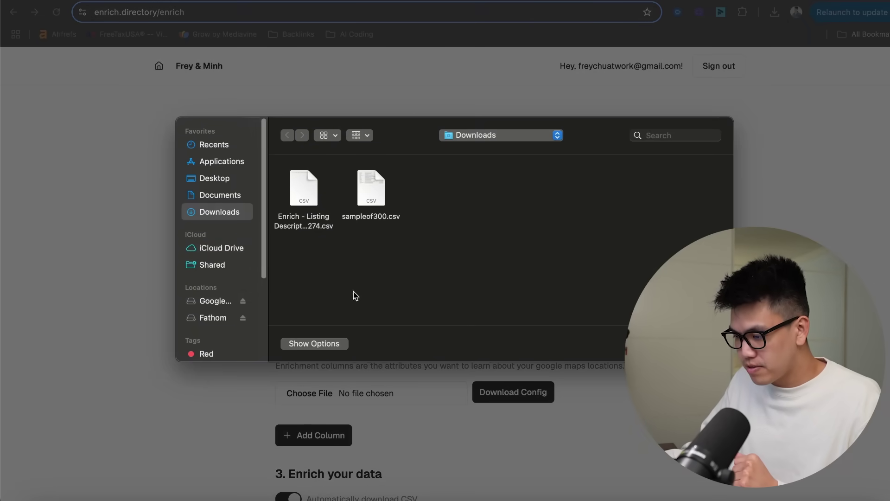
{"action": "double_click", "coordinate": [372, 195]}
{"action": "scroll", "coordinate": [459, 330], "scroll_direction": "down", "scroll_amount": 5}
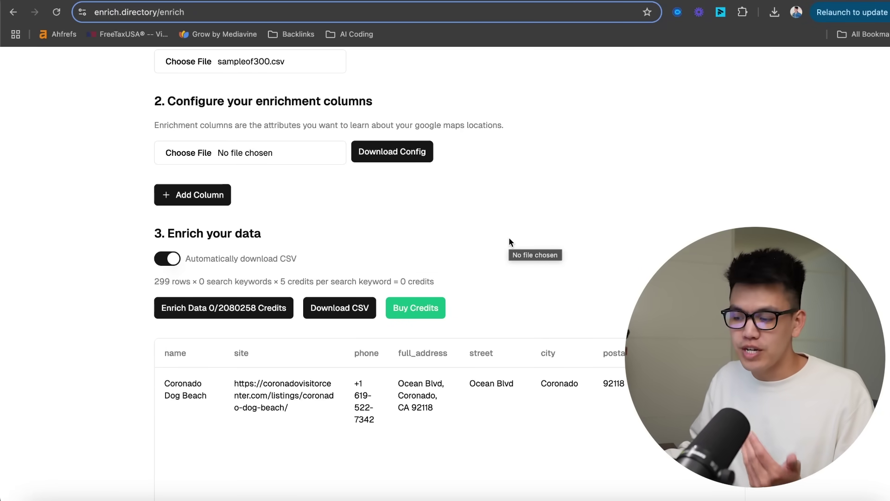
Step: Add a blank enrichment column to the enrichment configuration
{"action": "scroll", "coordinate": [511, 237], "scroll_direction": "down", "scroll_amount": 1}
{"action": "scroll", "coordinate": [294, 248], "scroll_direction": "up", "scroll_amount": 3}
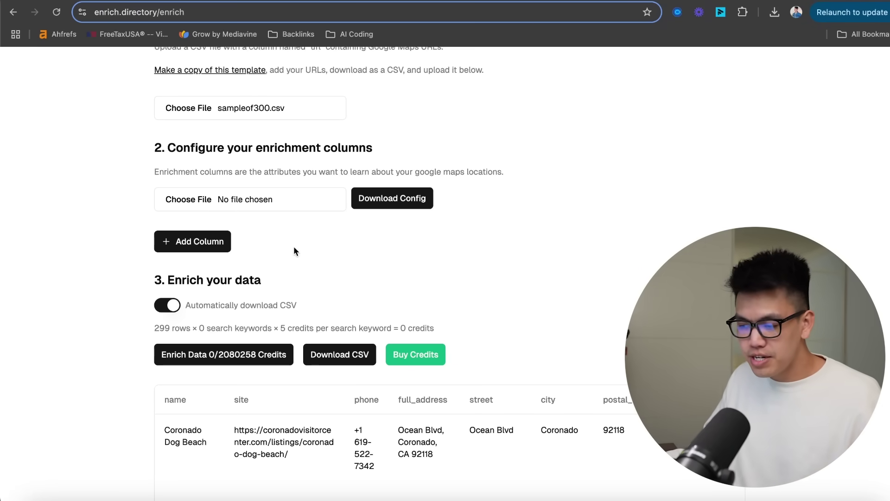
{"action": "left_click", "coordinate": [221, 244]}
{"action": "scroll", "coordinate": [279, 266], "scroll_direction": "down", "scroll_amount": 1}
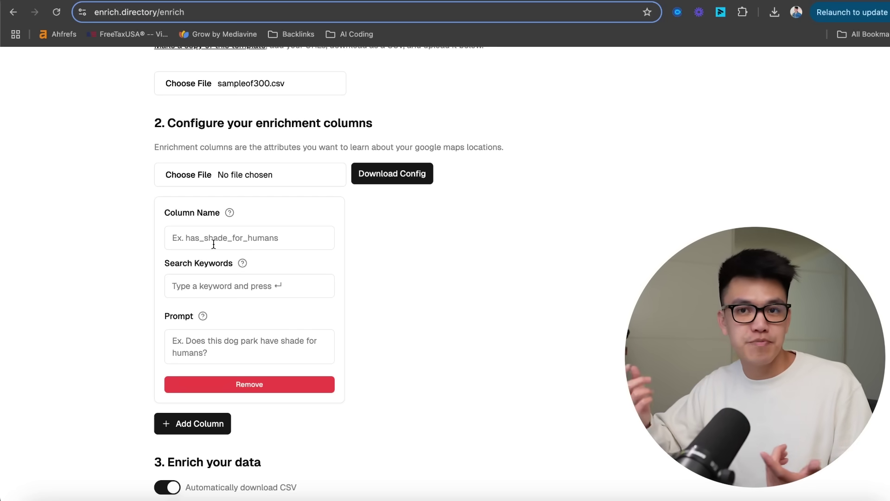
Step: Name the enrichment column shade and add shade as its search keyword
{"action": "left_click", "coordinate": [213, 244]}
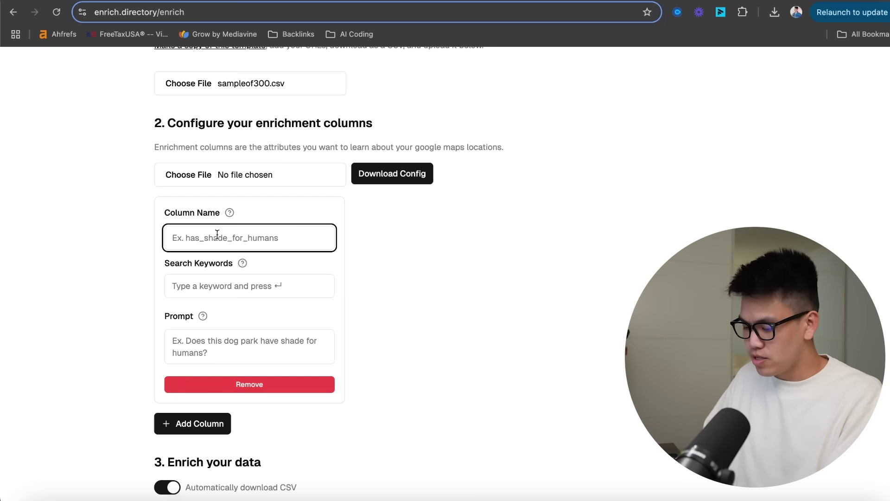
{"action": "type", "text": "shade"}
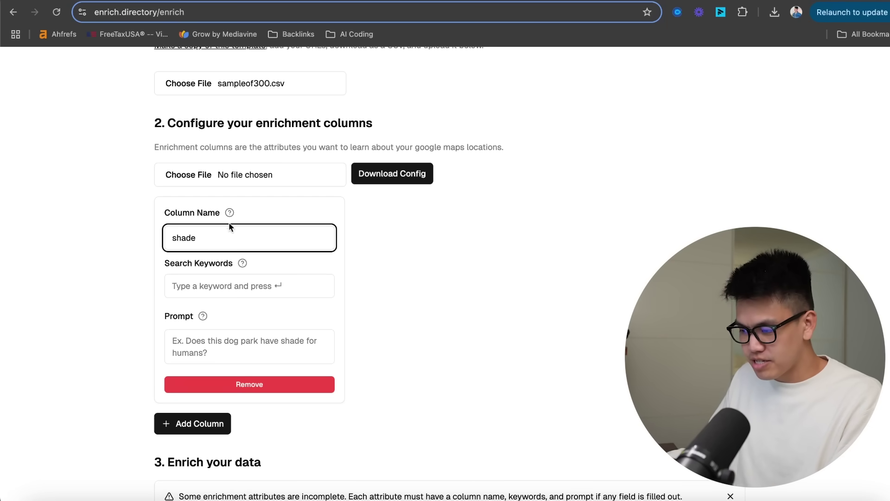
{"action": "left_click_drag", "start_coordinate": [232, 236], "coordinate": [170, 242]}
{"action": "scroll", "coordinate": [223, 274], "scroll_direction": "down", "scroll_amount": 3}
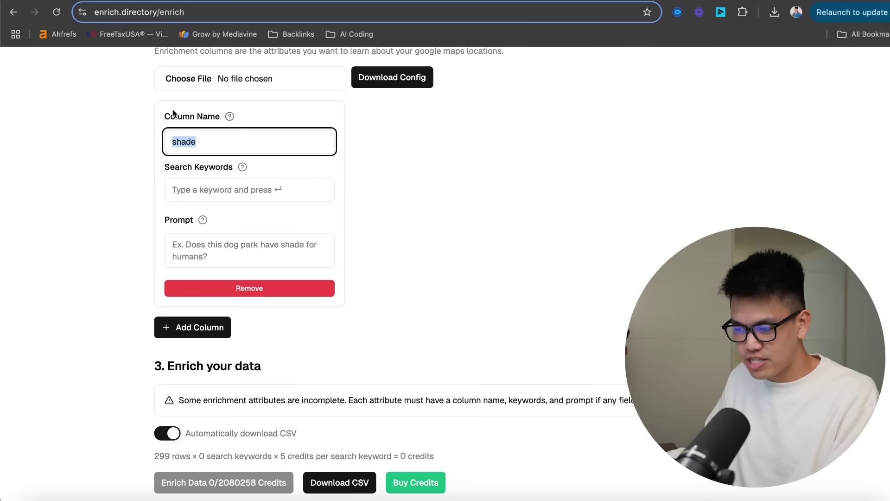
{"action": "left_click_drag", "start_coordinate": [165, 116], "coordinate": [210, 119]}
{"action": "scroll", "coordinate": [366, 276], "scroll_direction": "down", "scroll_amount": 4}
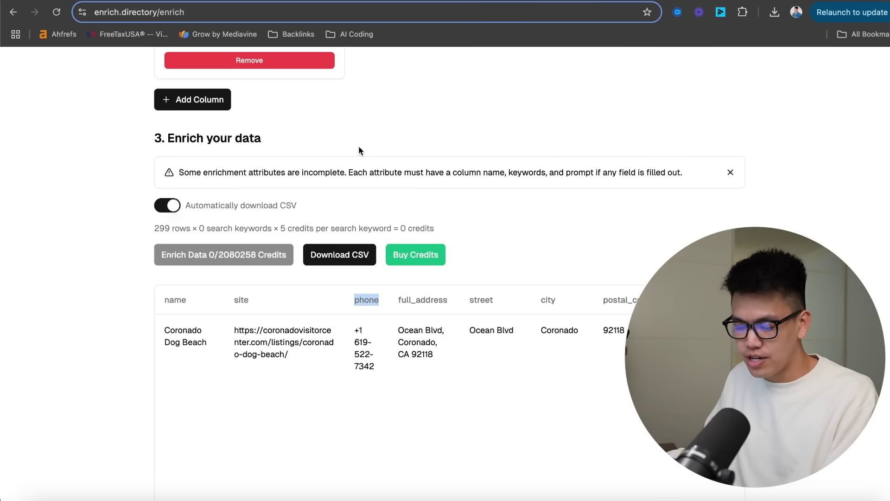
{"action": "scroll", "coordinate": [360, 187], "scroll_direction": "up", "scroll_amount": 5}
{"action": "key", "text": "Tab"}
{"action": "type", "text": "sha"}
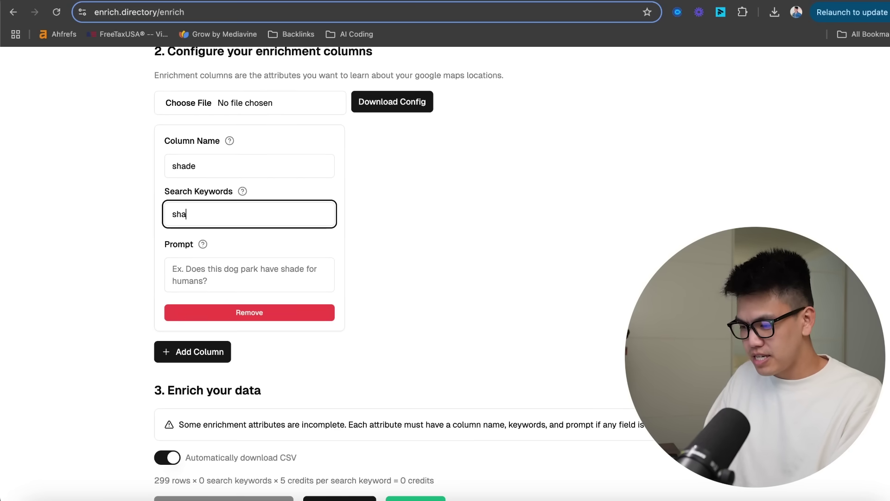
{"action": "type", "text": "de"}
{"action": "key", "text": "Return"}
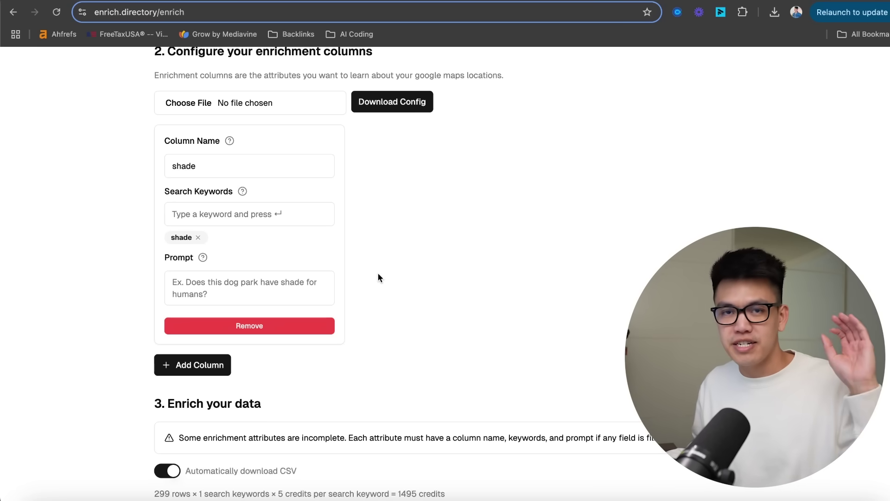
Step: Enter "does this dog park have shade?" as the prompt of the shade column
{"action": "left_click", "coordinate": [257, 289]}
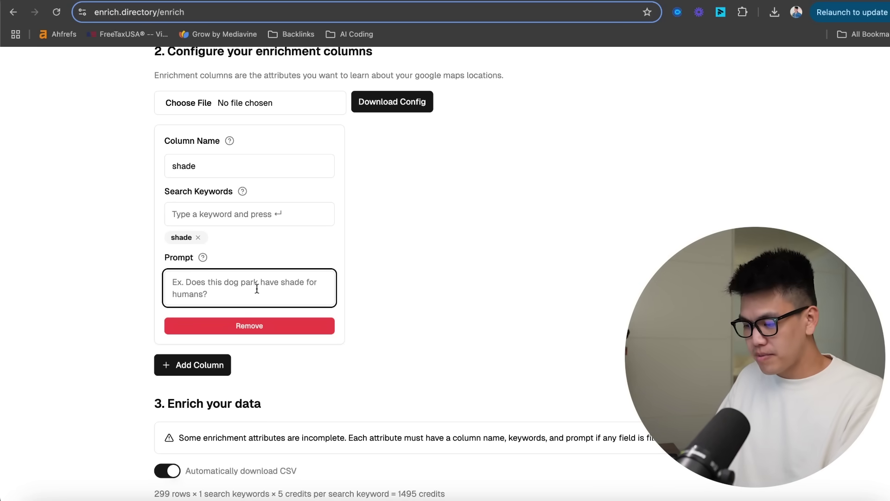
{"action": "type", "text": "does this dog"}
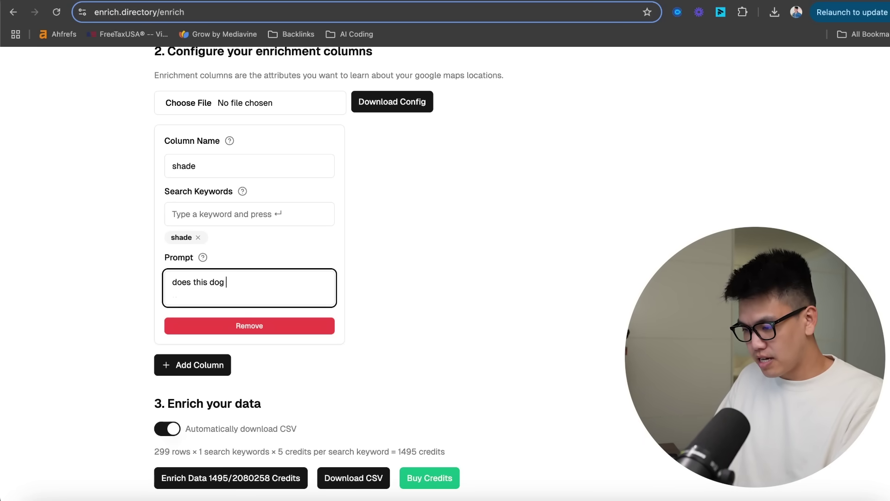
{"action": "left_click", "coordinate": [362, 270]}
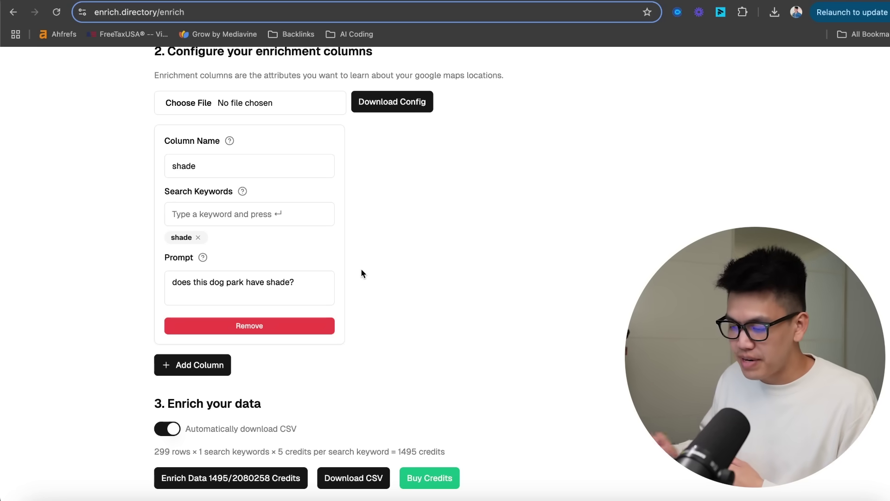
Step: Add two more blank enrichment columns beside the shade column
{"action": "left_click", "coordinate": [226, 366]}
{"action": "left_click", "coordinate": [225, 370]}
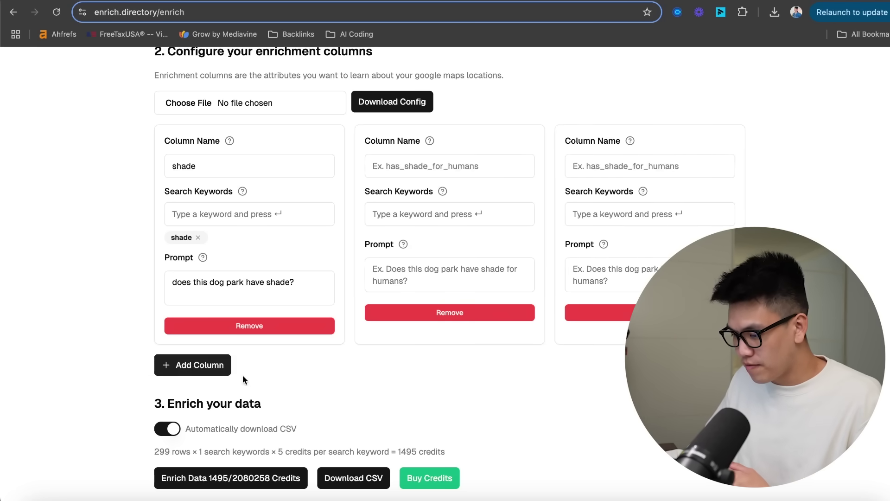
{"action": "left_click", "coordinate": [185, 369]}
{"action": "scroll", "coordinate": [388, 385], "scroll_direction": "down", "scroll_amount": 5}
{"action": "scroll", "coordinate": [329, 385], "scroll_direction": "up", "scroll_amount": 2}
{"action": "left_click", "coordinate": [328, 395]}
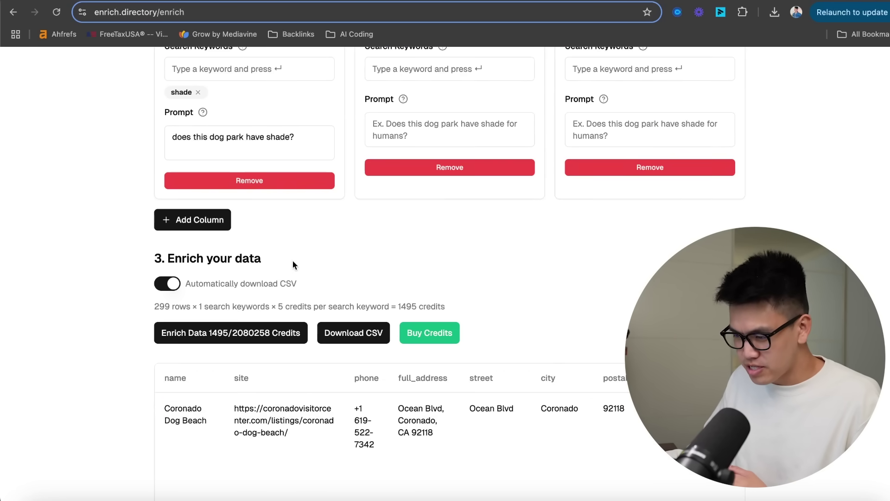
{"action": "left_click", "coordinate": [298, 291]}
{"action": "left_click", "coordinate": [294, 277]}
{"action": "left_click", "coordinate": [293, 277]}
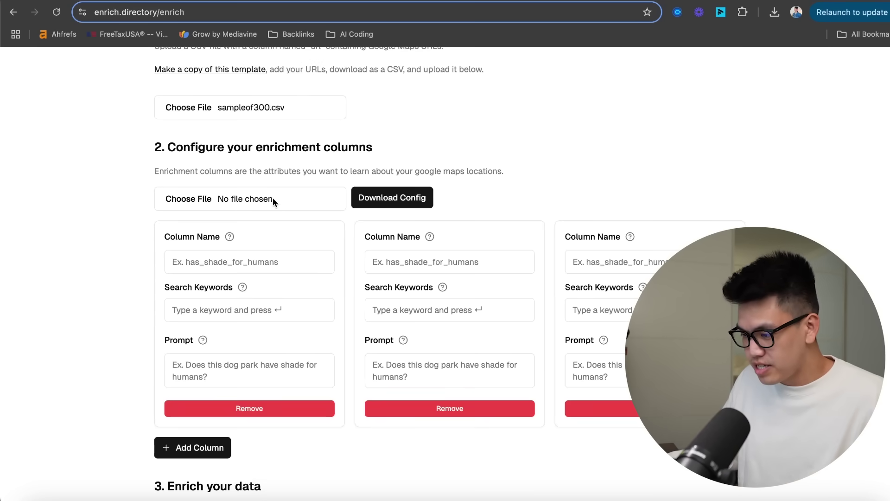
Step: Preview the "enrichment_config - enrichment_config.csv" file from Downloads and load it as the enrichment column configuration
{"action": "left_click", "coordinate": [241, 199]}
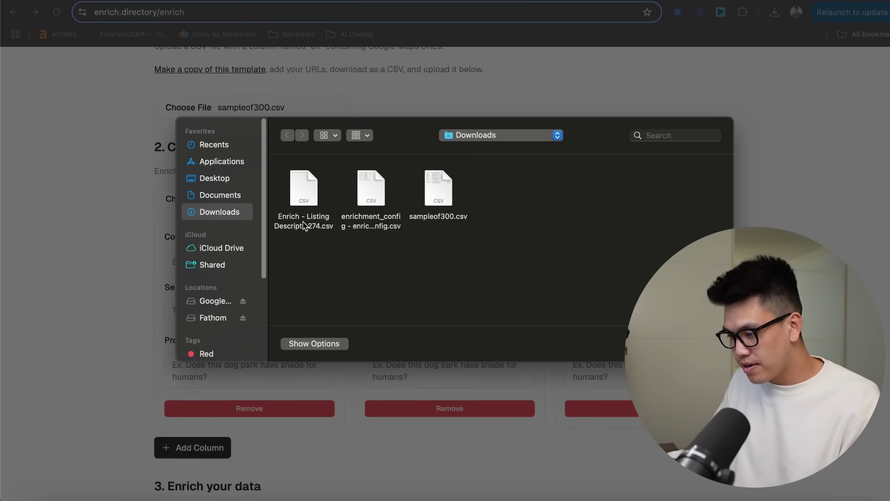
{"action": "left_click", "coordinate": [371, 191]}
{"action": "key", "text": "space"}
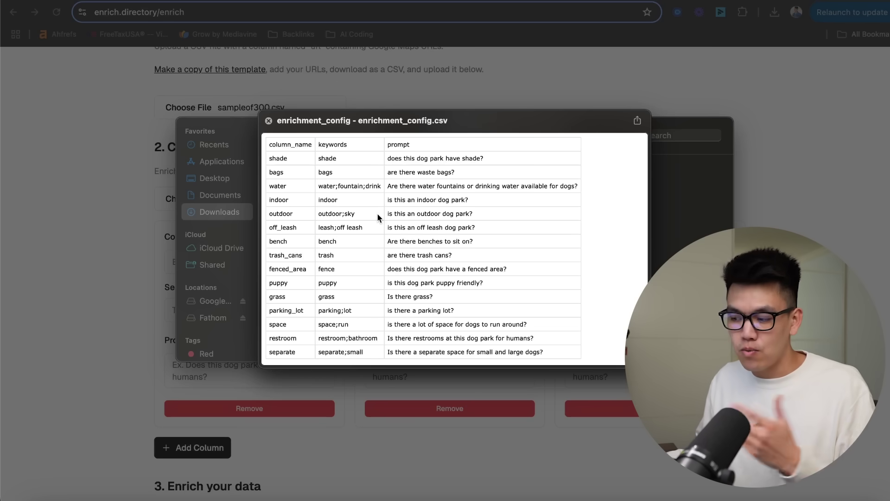
{"action": "key", "text": "space"}
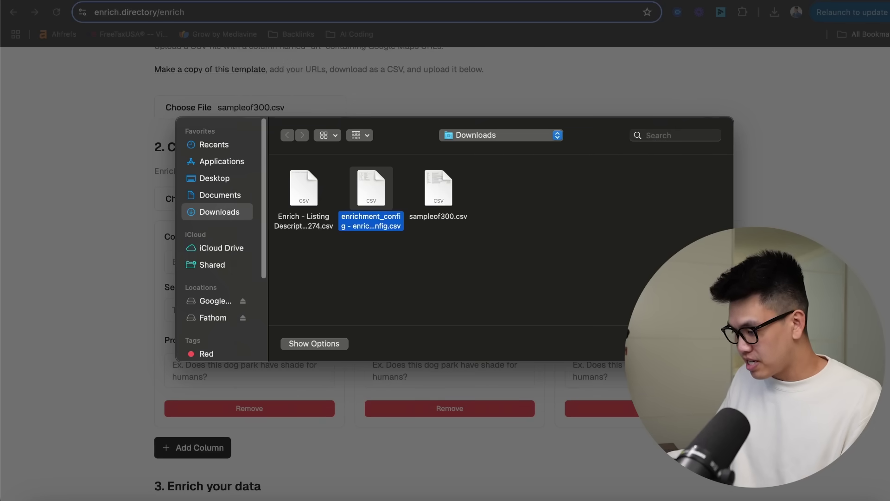
{"action": "key", "text": "Return"}
Step: Check the loaded enrichment columns from shade through separate and start enriching the uploaded dog park rows
{"action": "scroll", "coordinate": [499, 234], "scroll_direction": "down", "scroll_amount": 5}
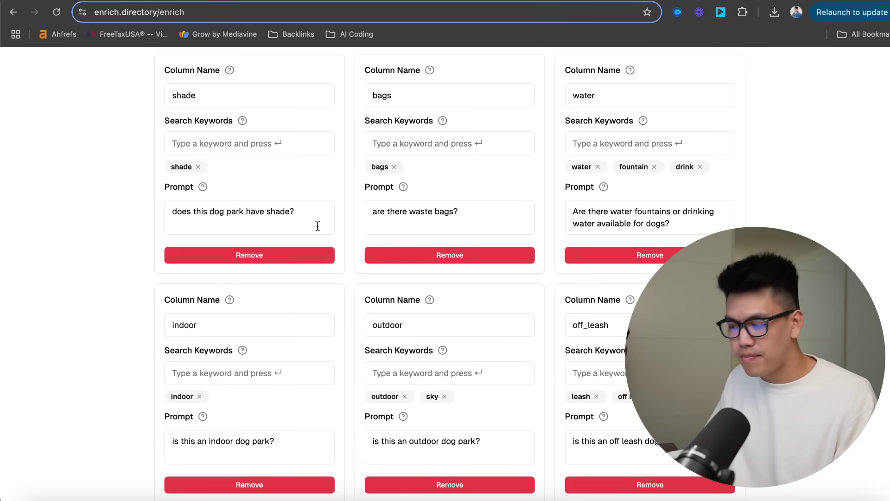
{"action": "scroll", "coordinate": [317, 225], "scroll_direction": "down", "scroll_amount": 7}
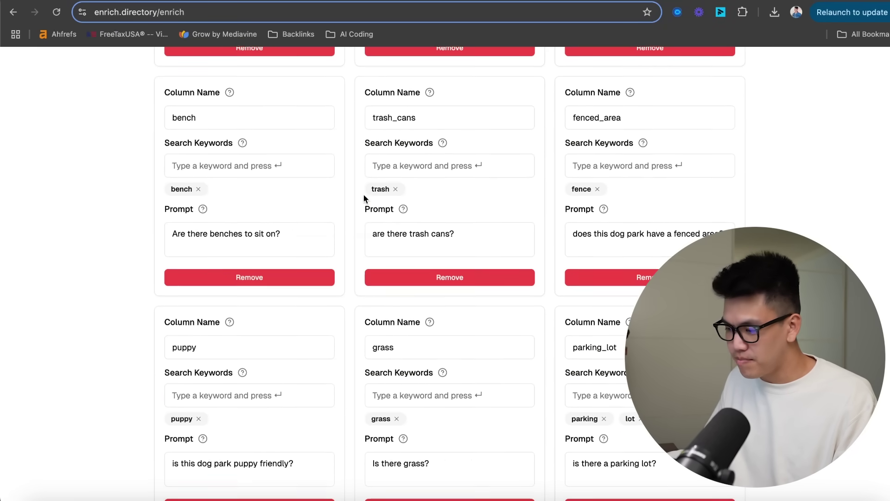
{"action": "scroll", "coordinate": [420, 236], "scroll_direction": "down", "scroll_amount": 15}
{"action": "double_click", "coordinate": [185, 281]}
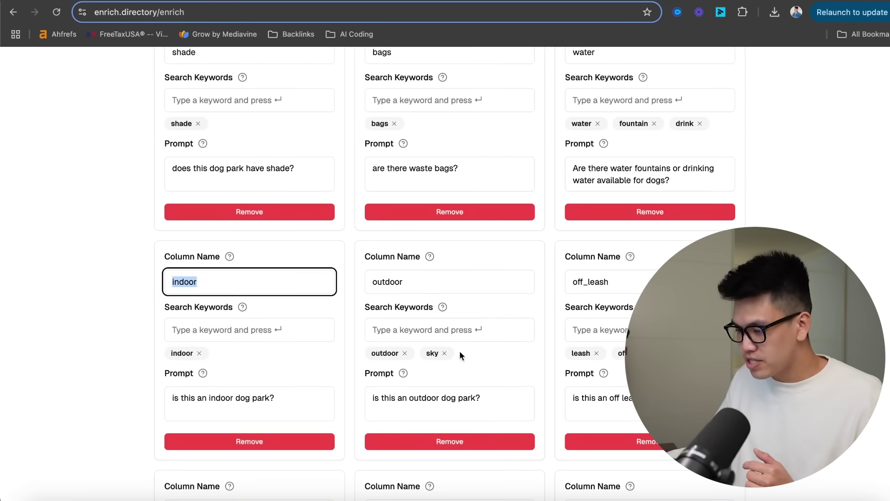
{"action": "scroll", "coordinate": [527, 266], "scroll_direction": "down", "scroll_amount": 10}
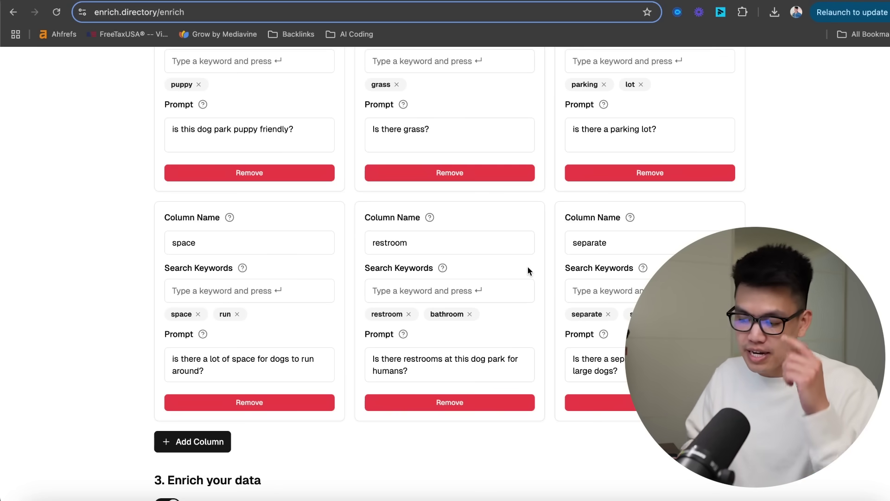
{"action": "scroll", "coordinate": [527, 270], "scroll_direction": "down", "scroll_amount": 7}
{"action": "left_click", "coordinate": [273, 213]}
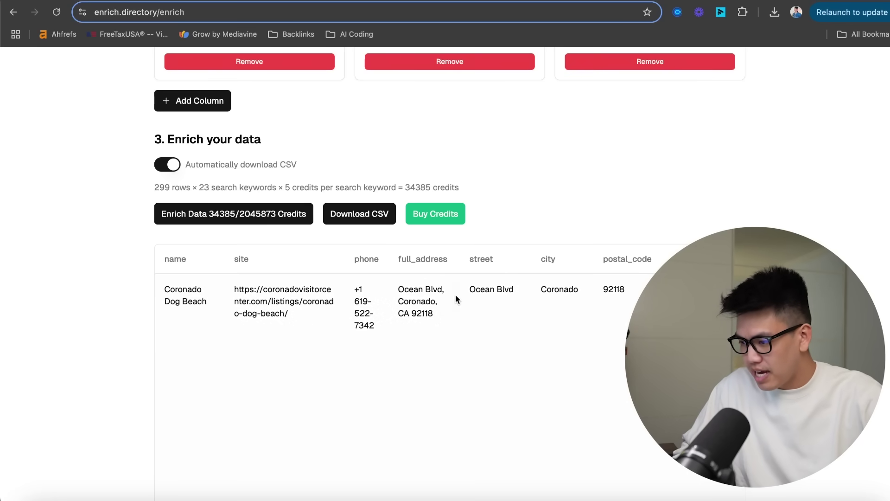
Step: Examine the shade_reviews, shade_explanation and shade columns in the results for Coronado Dog Beach
{"action": "scroll", "coordinate": [455, 297], "scroll_direction": "right", "scroll_amount": 15}
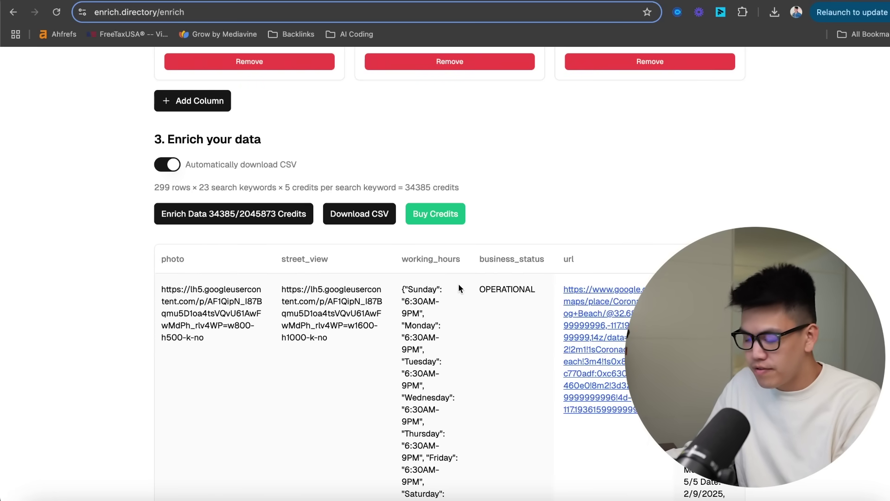
{"action": "scroll", "coordinate": [459, 288], "scroll_direction": "right", "scroll_amount": 4}
{"action": "scroll", "coordinate": [417, 209], "scroll_direction": "down", "scroll_amount": 3}
{"action": "left_click_drag", "start_coordinate": [377, 147], "coordinate": [533, 150]}
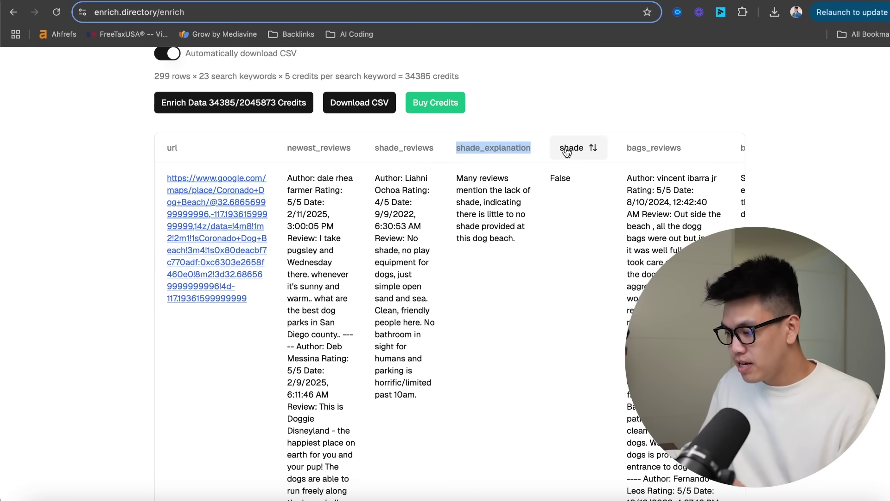
{"action": "scroll", "coordinate": [559, 110], "scroll_direction": "up", "scroll_amount": 3}
{"action": "scroll", "coordinate": [562, 125], "scroll_direction": "up", "scroll_amount": 8}
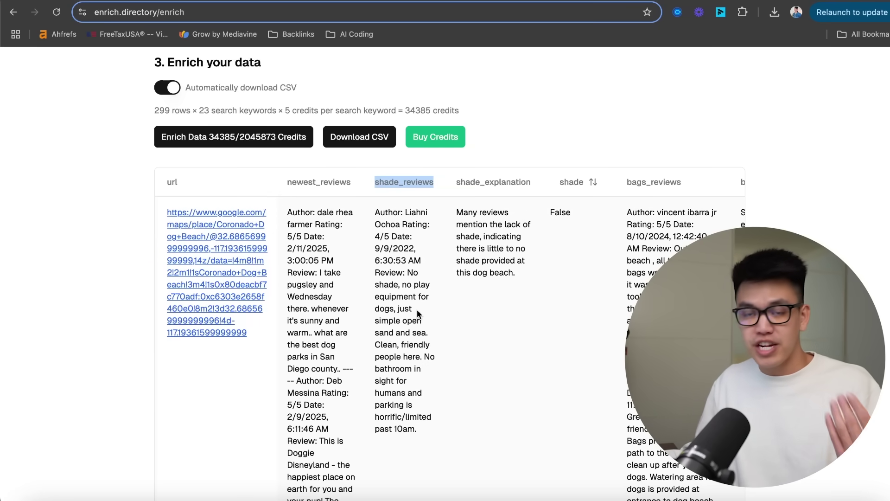
{"action": "left_click_drag", "start_coordinate": [459, 182], "coordinate": [532, 183]}
{"action": "left_click", "coordinate": [501, 184]}
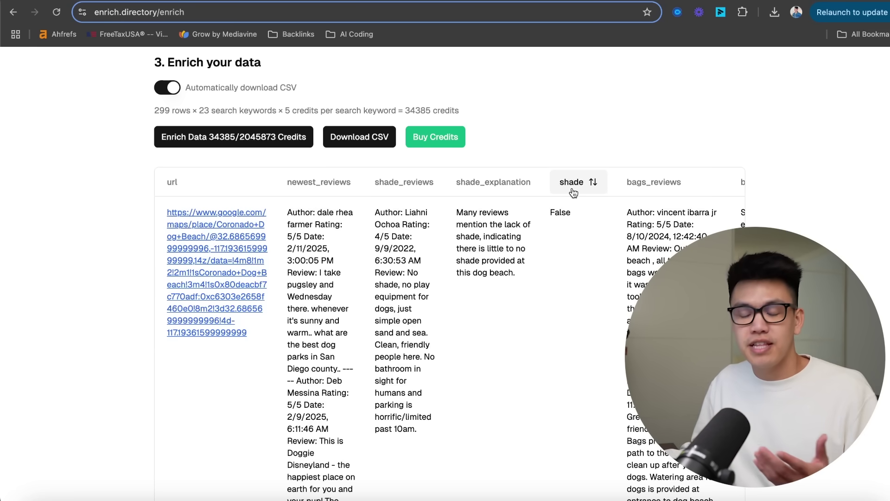
Step: Compare the shade and bags results of further parks such as Pelham Bay Park
{"action": "scroll", "coordinate": [574, 210], "scroll_direction": "down", "scroll_amount": 15}
{"action": "scroll", "coordinate": [575, 210], "scroll_direction": "right", "scroll_amount": 5}
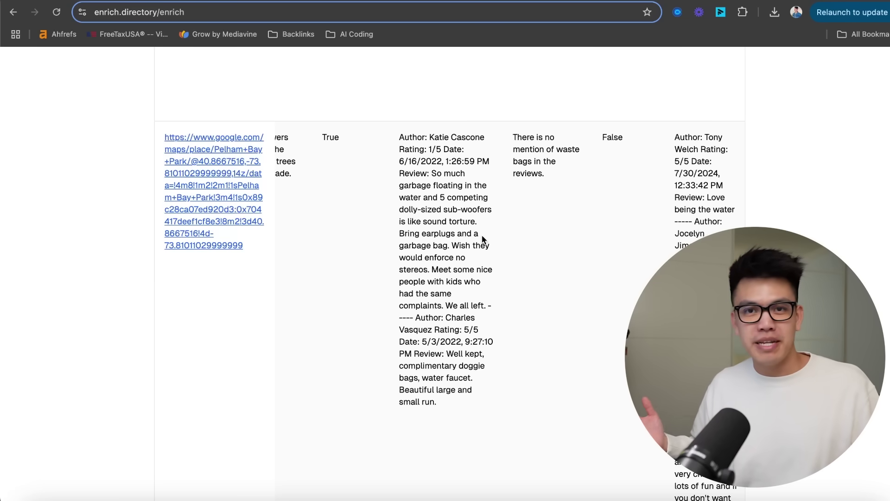
{"action": "scroll", "coordinate": [483, 239], "scroll_direction": "up", "scroll_amount": 20}
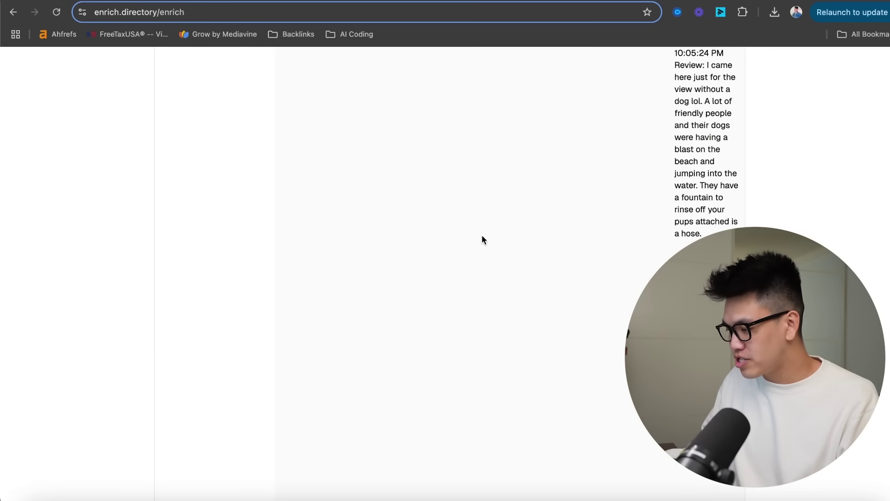
{"action": "scroll", "coordinate": [483, 234], "scroll_direction": "down", "scroll_amount": 3}
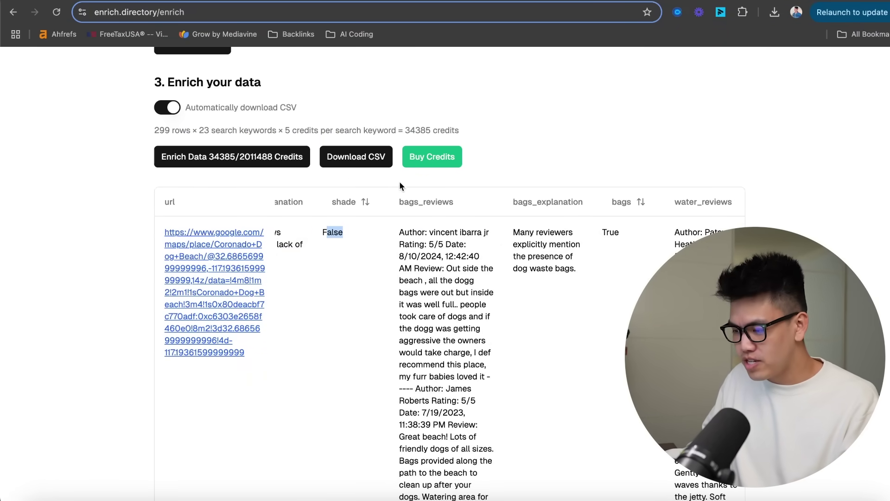
Step: Download the enriched results as a CSV, open it in Excel and fit the name column to its contents
{"action": "left_click", "coordinate": [366, 157]}
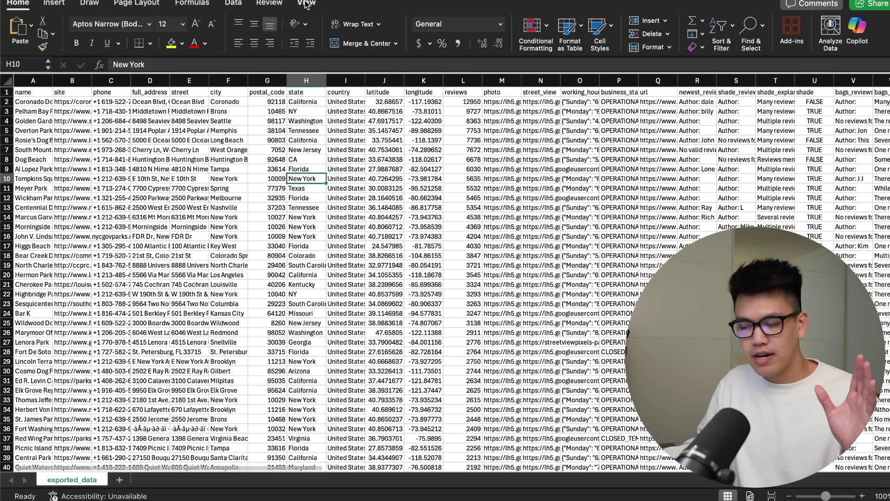
{"action": "left_click", "coordinate": [189, 159]}
{"action": "double_click", "coordinate": [53, 80]}
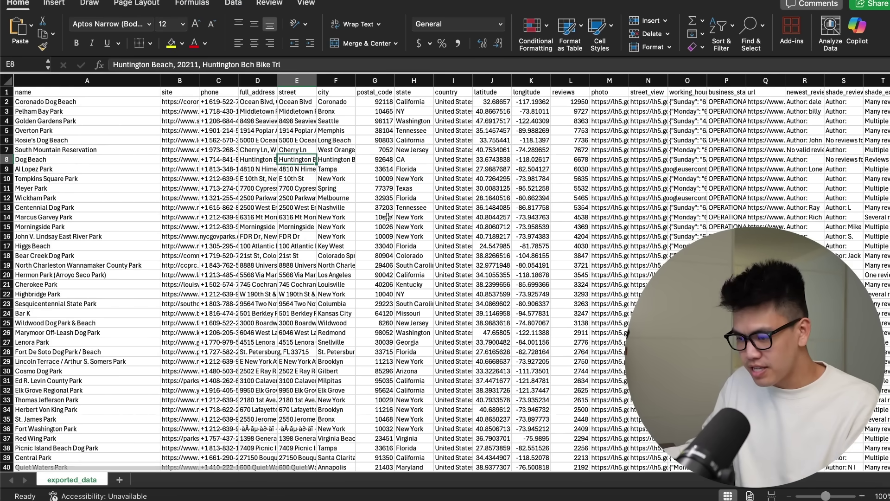
{"action": "left_click", "coordinate": [65, 120]}
Step: Widen the enriched columns from newest_reviews through bags in the exported_data sheet
{"action": "scroll", "coordinate": [323, 175], "scroll_direction": "right", "scroll_amount": 2}
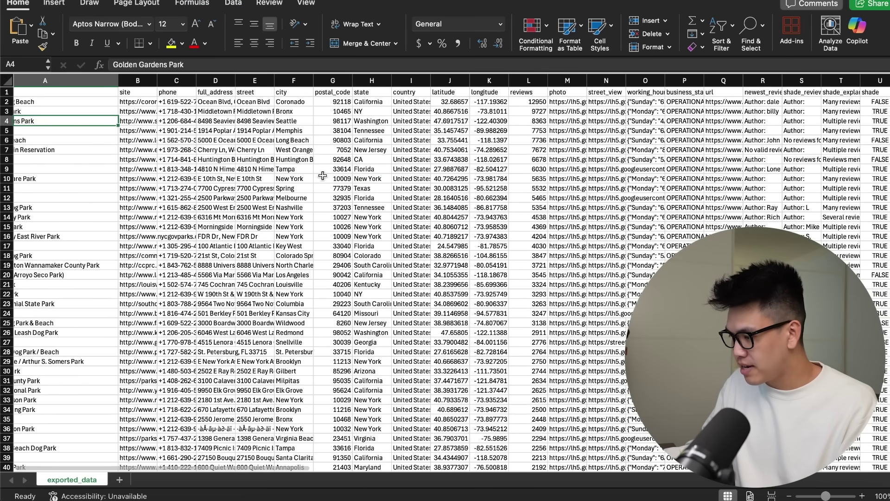
{"action": "scroll", "coordinate": [323, 176], "scroll_direction": "right", "scroll_amount": 10}
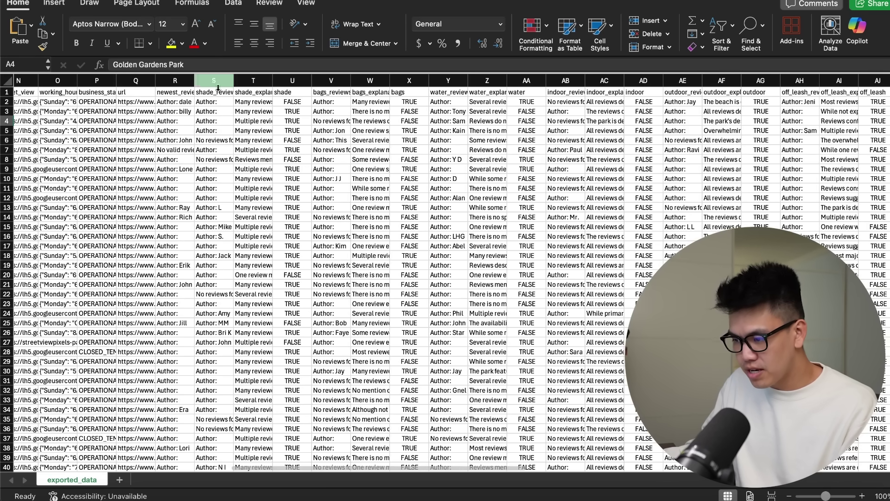
{"action": "left_click_drag", "start_coordinate": [197, 81], "coordinate": [230, 81]}
{"action": "left_click", "coordinate": [433, 188]}
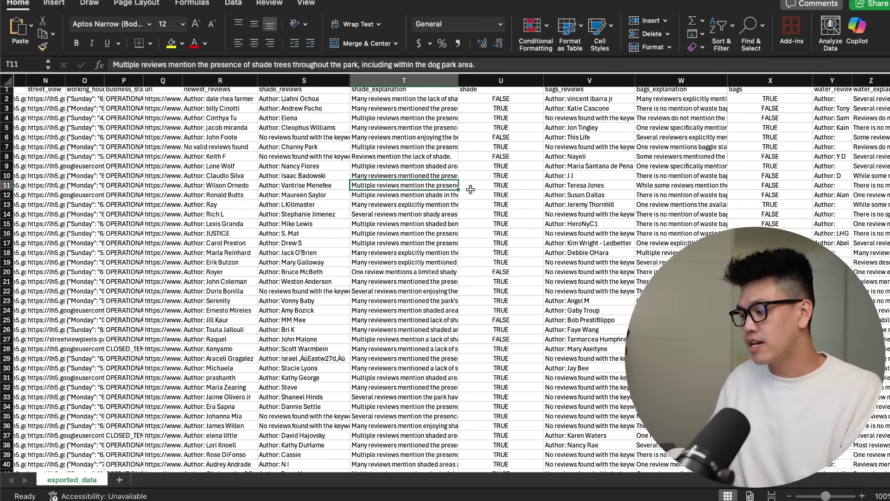
Step: Copy the whole exported_data sheet and switch to the Dog Park - Original Source Outscraper spreadsheet in Google Sheets
{"action": "key", "text": "super+a"}
{"action": "key", "text": "super+c"}
{"action": "key", "text": "super+Tab"}
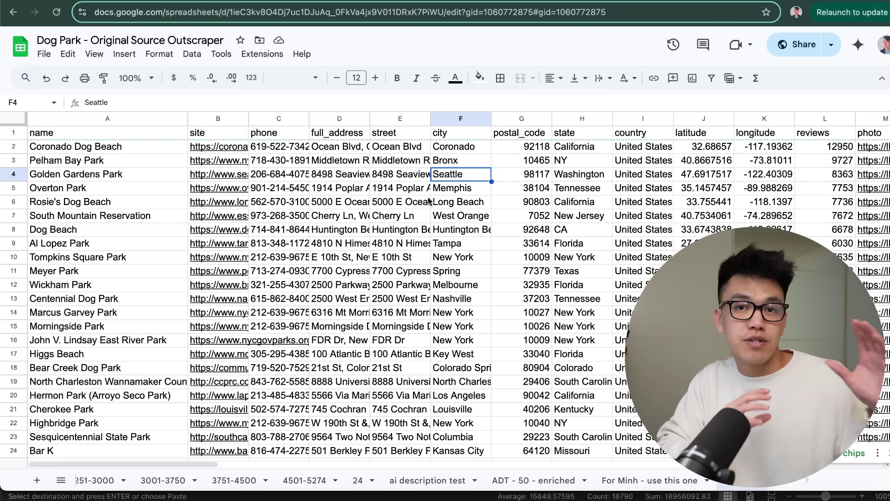
Step: Look across the spreadsheet to the enriched attribute columns, from parking_lot and space through restroom and separate
{"action": "scroll", "coordinate": [536, 196], "scroll_direction": "right", "scroll_amount": 1}
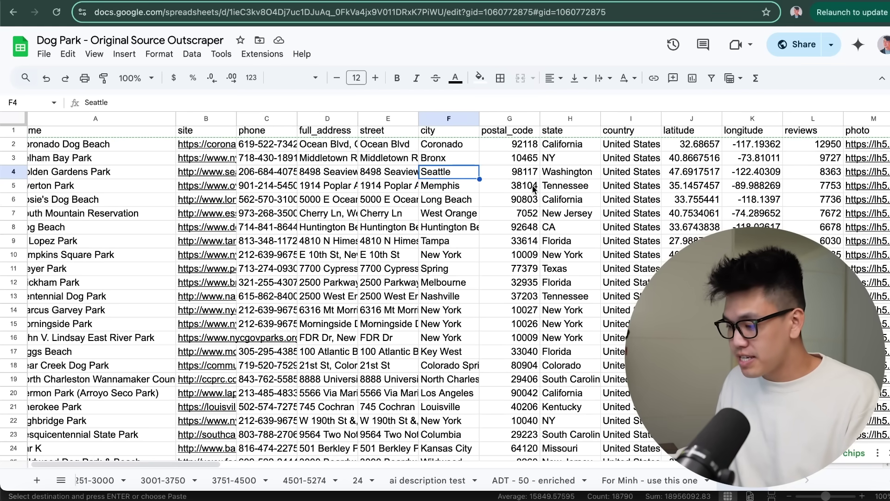
{"action": "key", "text": "ctrl+Right"}
{"action": "right_click", "coordinate": [872, 119]}
{"action": "left_click", "coordinate": [797, 194]}
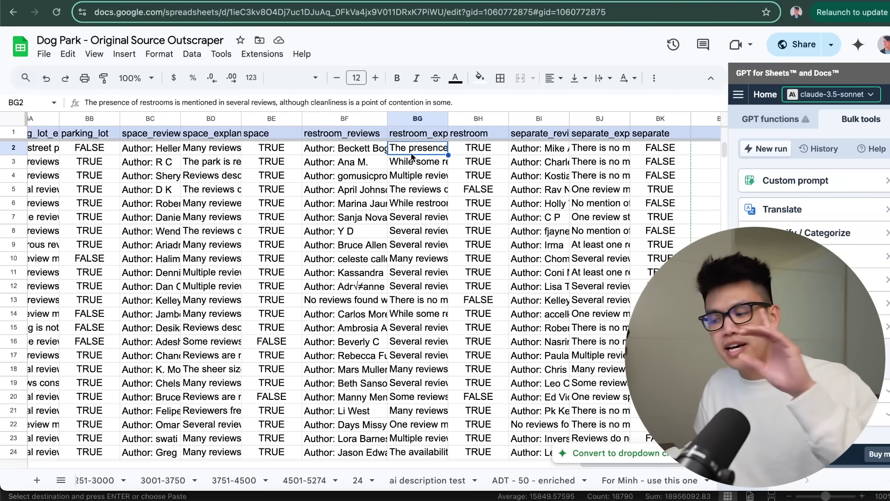
Step: Increase the height of row 2 to show several lines of the multi-line review cells
{"action": "left_click", "coordinate": [431, 177]}
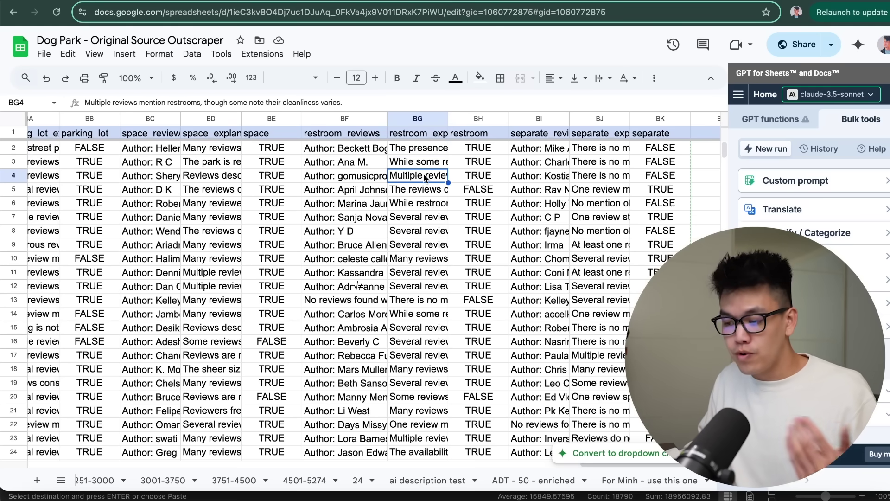
{"action": "left_click_drag", "start_coordinate": [12, 195], "coordinate": [9, 224]}
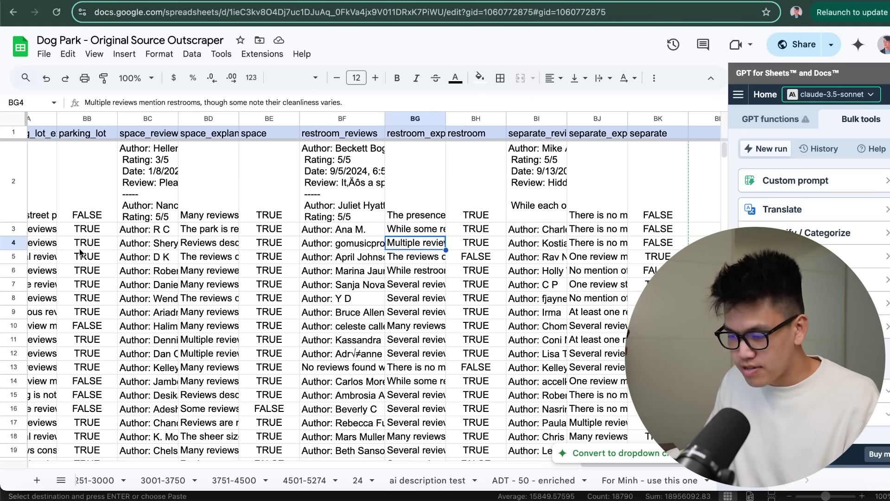
{"action": "left_click_drag", "start_coordinate": [12, 223], "coordinate": [12, 274]}
Step: Read the full restroom_reviews text in row 2, highlighting the first review about restrooms and parking
{"action": "double_click", "coordinate": [342, 248]}
{"action": "left_click_drag", "start_coordinate": [474, 248], "coordinate": [305, 248]}
{"action": "left_click_drag", "start_coordinate": [656, 193], "coordinate": [345, 182]}
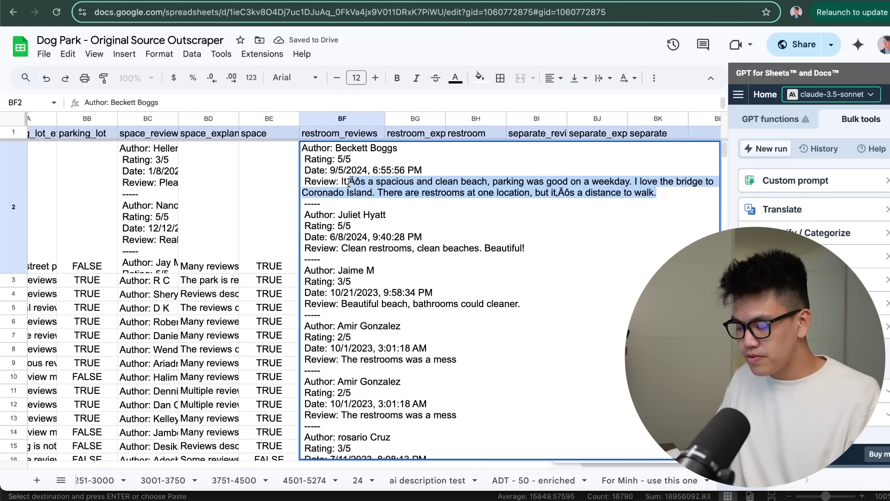
{"action": "left_click", "coordinate": [187, 296]}
Step: Read the full space_reviews text in row 2, leaving the cell unedited, and return to the last enriched columns
{"action": "scroll", "coordinate": [350, 255], "scroll_direction": "left", "scroll_amount": 3}
{"action": "scroll", "coordinate": [350, 256], "scroll_direction": "left", "scroll_amount": 1}
{"action": "left_click", "coordinate": [349, 255]}
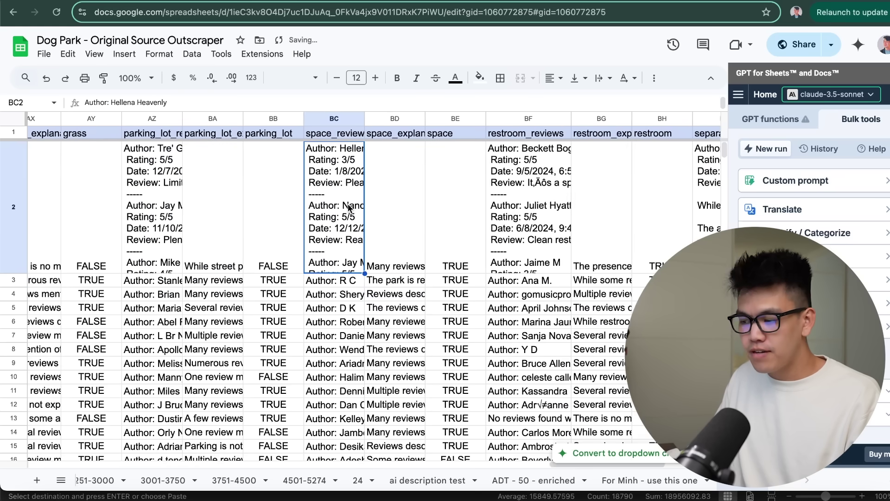
{"action": "double_click", "coordinate": [350, 255]}
{"action": "left_click_drag", "start_coordinate": [387, 326], "coordinate": [371, 316]}
{"action": "key", "text": "Escape"}
{"action": "scroll", "coordinate": [464, 302], "scroll_direction": "right", "scroll_amount": 3}
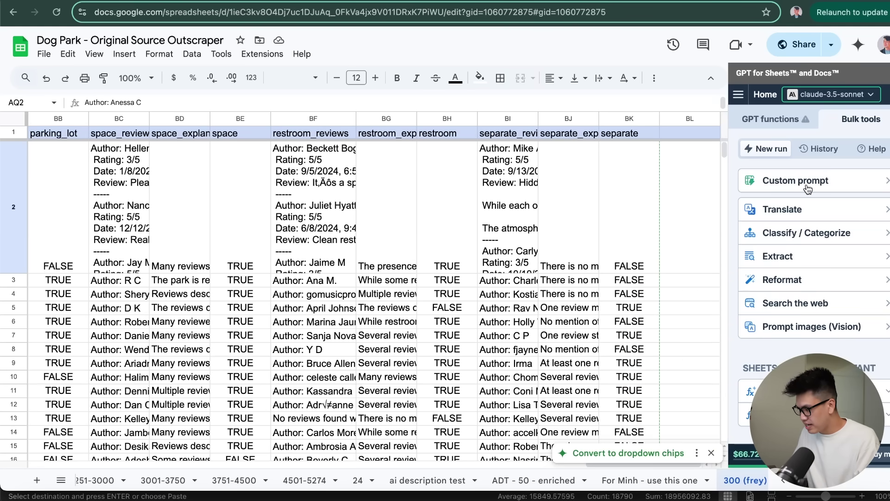
Step: Start a custom prompt run in GPT for Sheets and paste the 3-sentence dog park description prompt that references the review columns
{"action": "left_click", "coordinate": [809, 183]}
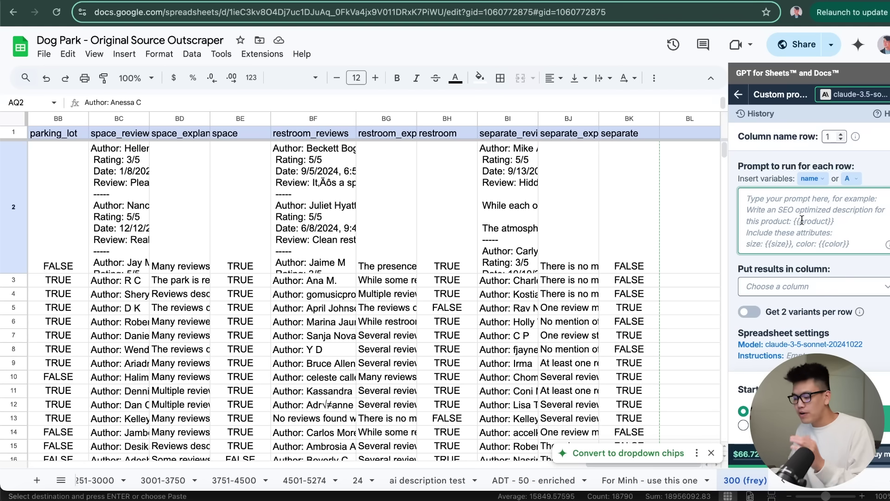
{"action": "left_click", "coordinate": [802, 220]}
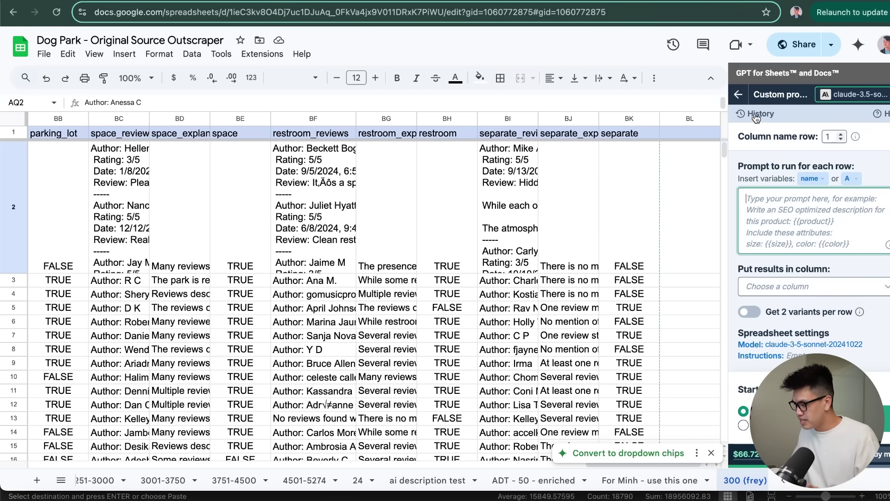
{"action": "key", "text": "ctrl+v"}
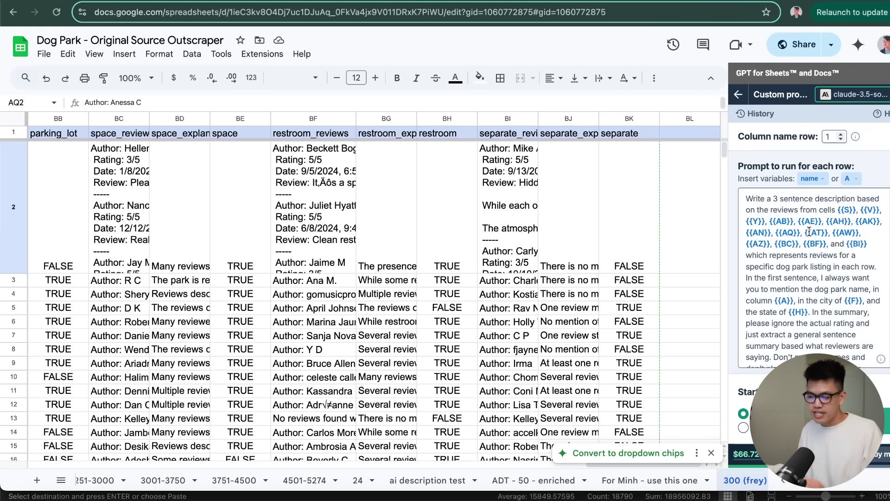
Step: Check columns BF and BI against the prompt's variables and widen the separate_reviews column
{"action": "left_click", "coordinate": [319, 118]}
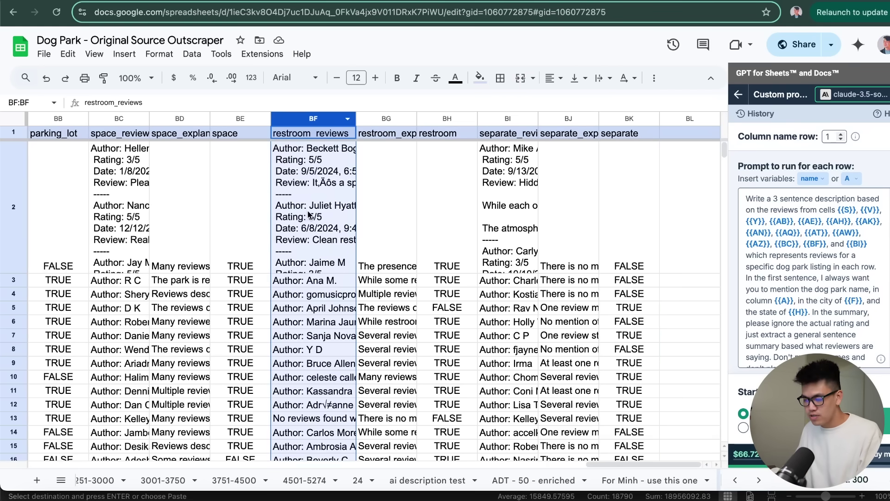
{"action": "left_click", "coordinate": [508, 118]}
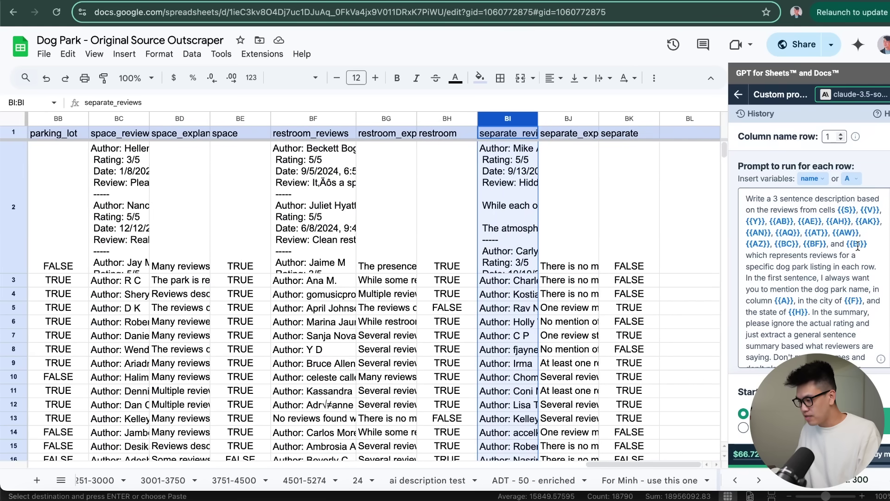
{"action": "left_click", "coordinate": [537, 164]}
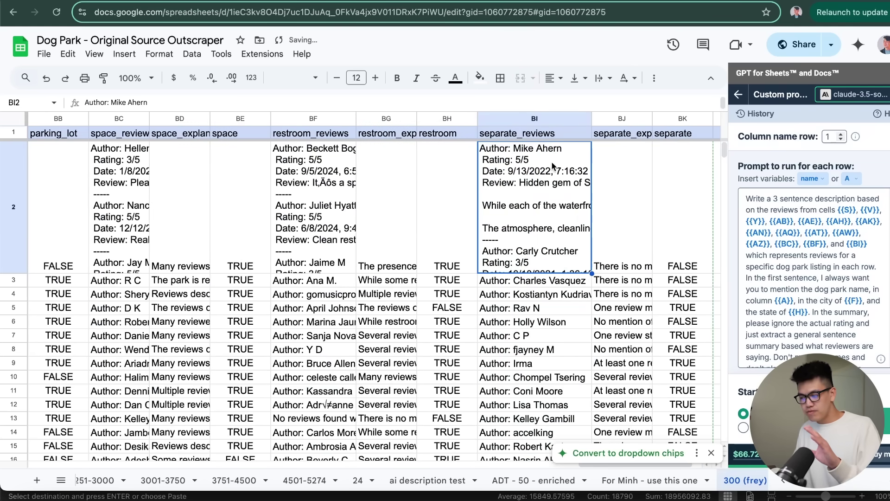
{"action": "key", "text": "ctrl+z"}
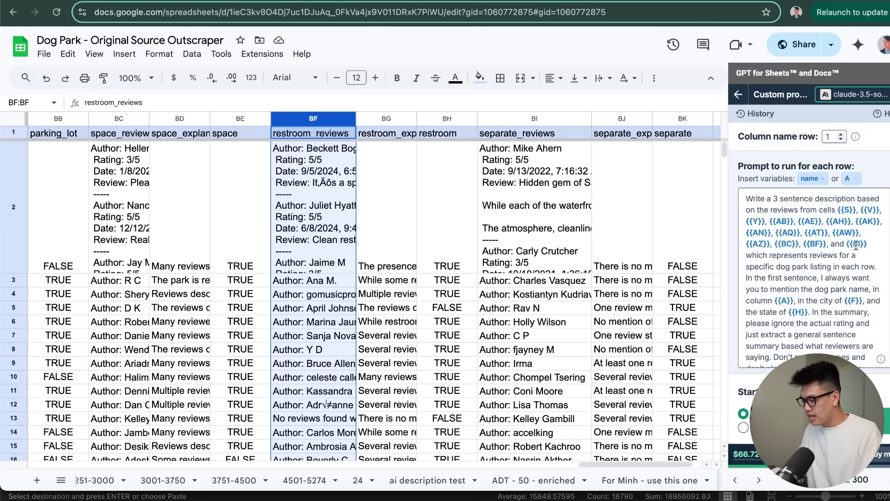
Step: Check that the prompt's {{A}}, {{F}} and {{H}} variables match the name, city and state columns
{"action": "scroll", "coordinate": [845, 277], "scroll_direction": "down", "scroll_amount": 1}
{"action": "left_click", "coordinate": [820, 236]}
{"action": "scroll", "coordinate": [820, 237], "scroll_direction": "down", "scroll_amount": 1}
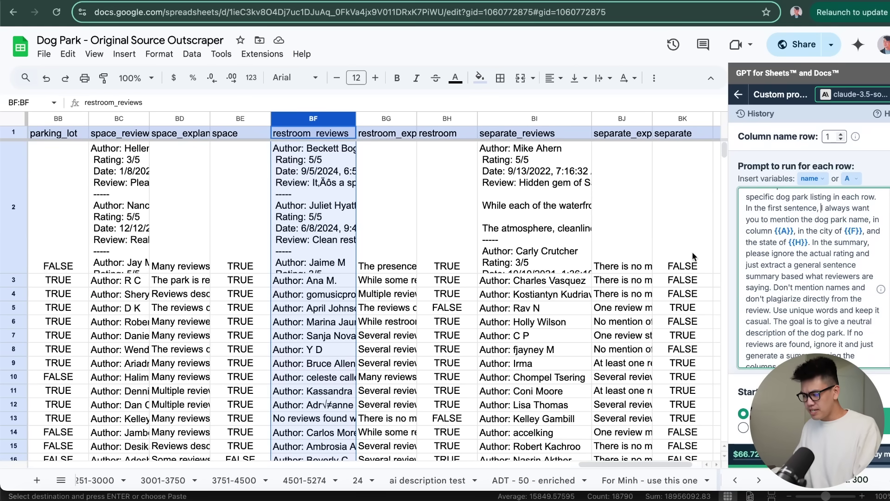
{"action": "scroll", "coordinate": [423, 258], "scroll_direction": "left", "scroll_amount": 15}
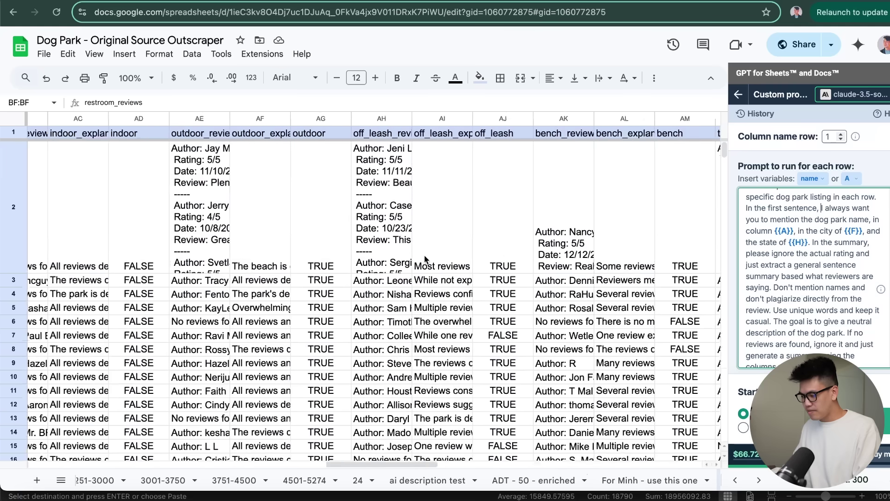
{"action": "left_click", "coordinate": [111, 120]}
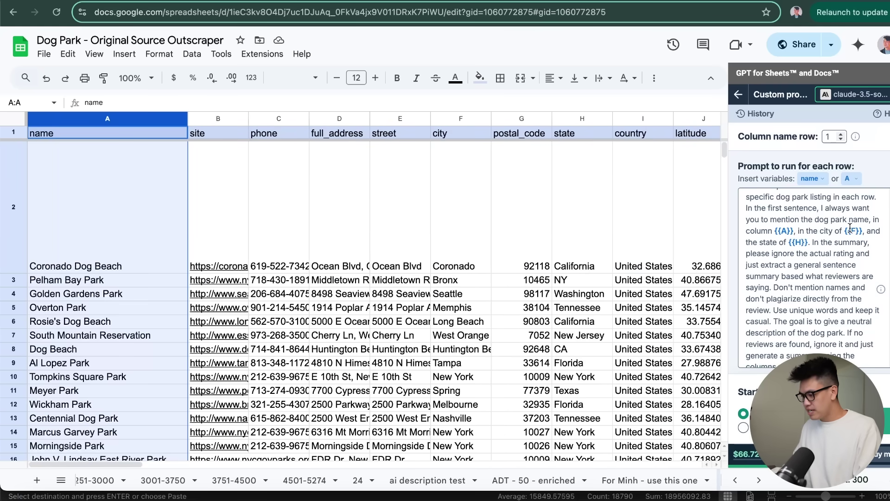
{"action": "scroll", "coordinate": [419, 137], "scroll_direction": "right", "scroll_amount": 2}
{"action": "left_click", "coordinate": [420, 120]}
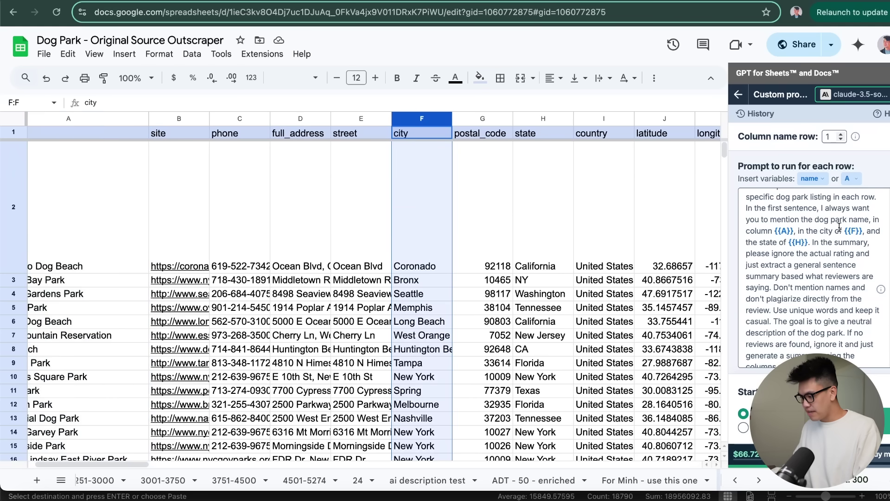
{"action": "left_click", "coordinate": [543, 119]}
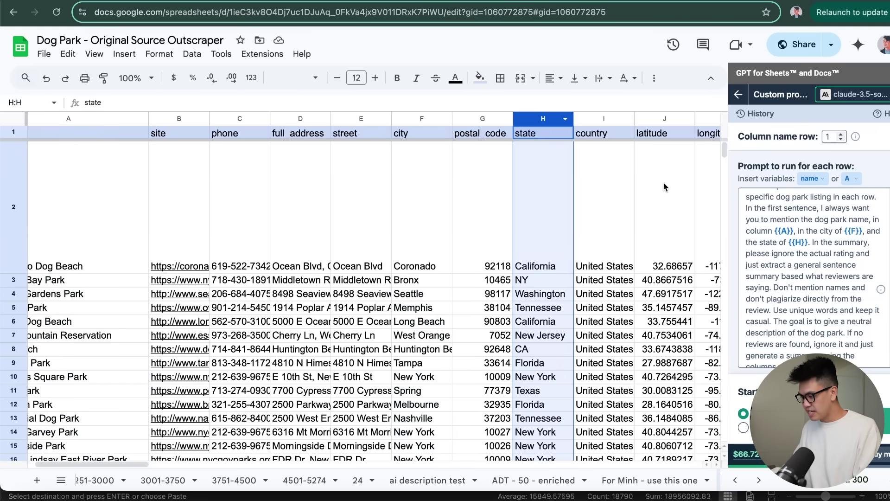
{"action": "left_click", "coordinate": [796, 242]}
{"action": "double_click", "coordinate": [796, 242]}
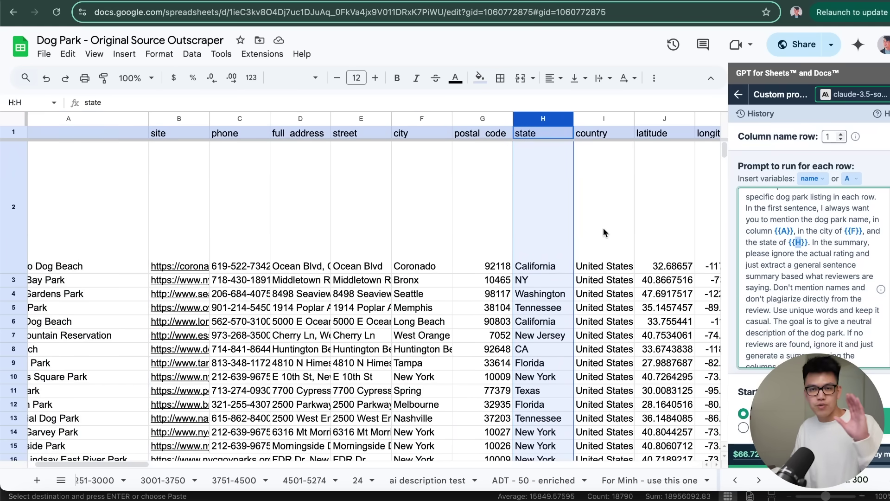
Step: Review the rest of the prompt's instructions and run it on 3 rows with the results in column BL
{"action": "scroll", "coordinate": [603, 227], "scroll_direction": "right", "scroll_amount": 15}
{"action": "scroll", "coordinate": [831, 250], "scroll_direction": "down", "scroll_amount": 1}
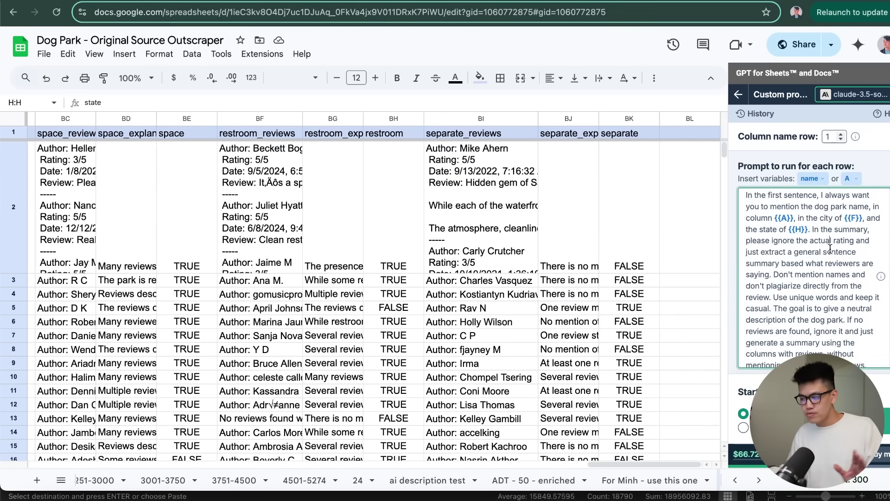
{"action": "scroll", "coordinate": [835, 253], "scroll_direction": "down", "scroll_amount": 1}
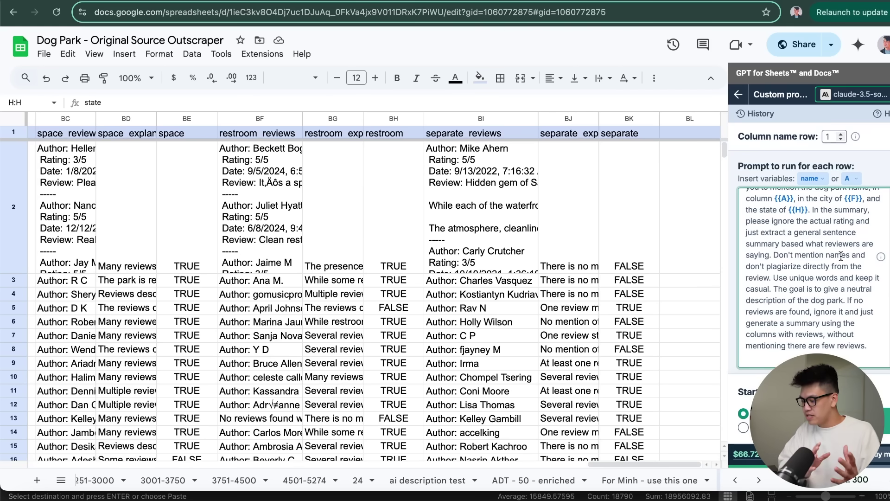
{"action": "scroll", "coordinate": [842, 279], "scroll_direction": "down", "scroll_amount": 3}
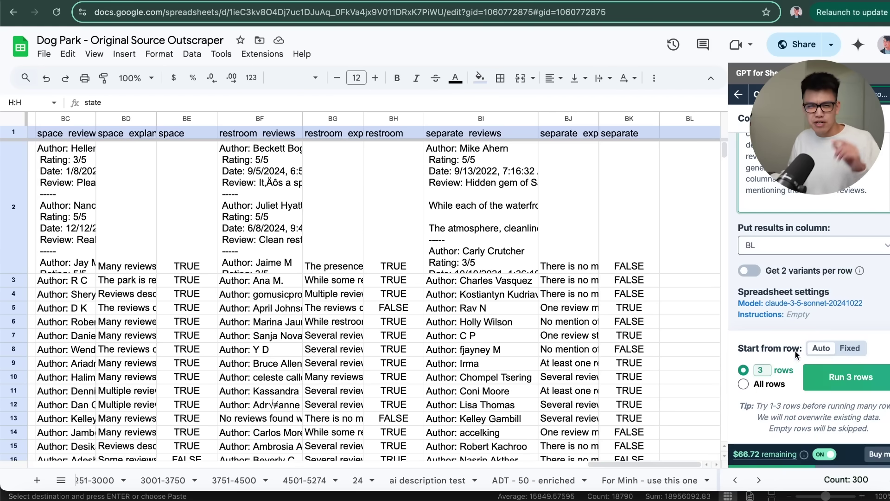
{"action": "left_click", "coordinate": [847, 377]}
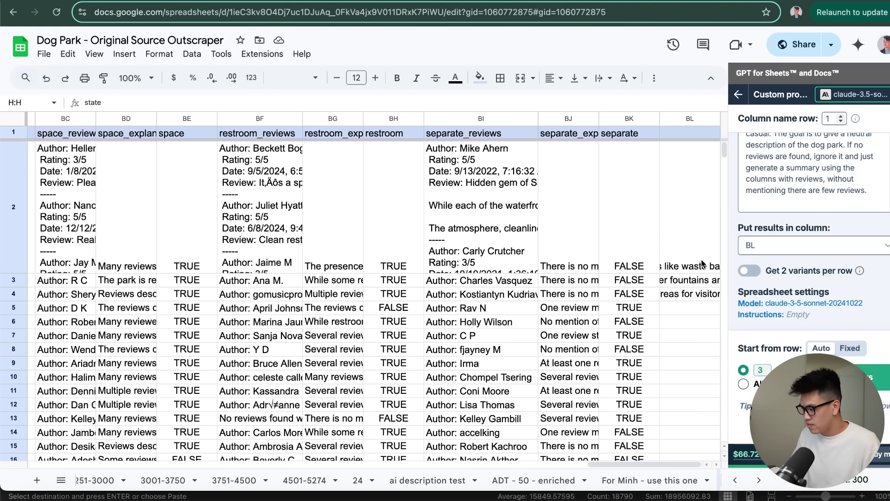
Step: Enlarge the formula bar and read the generated descriptions in column BL for rows 2 to 4
{"action": "left_click", "coordinate": [702, 264]}
{"action": "left_click_drag", "start_coordinate": [424, 111], "coordinate": [421, 155]}
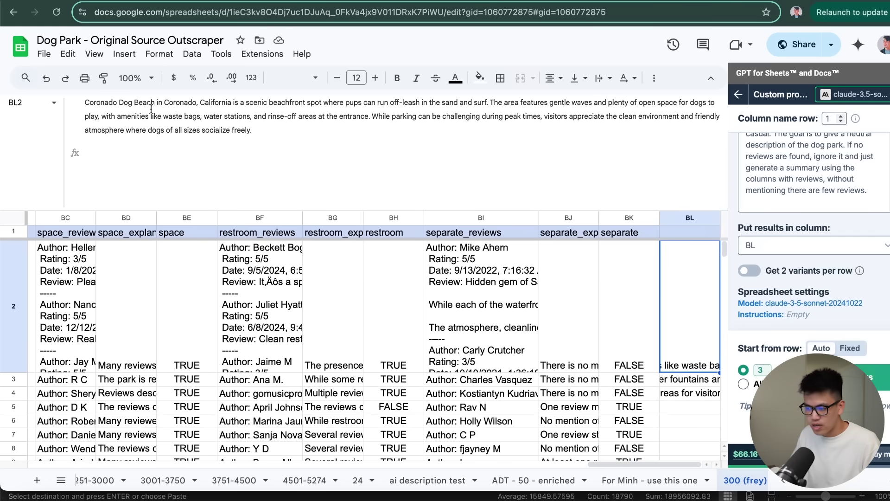
{"action": "left_click", "coordinate": [260, 131]}
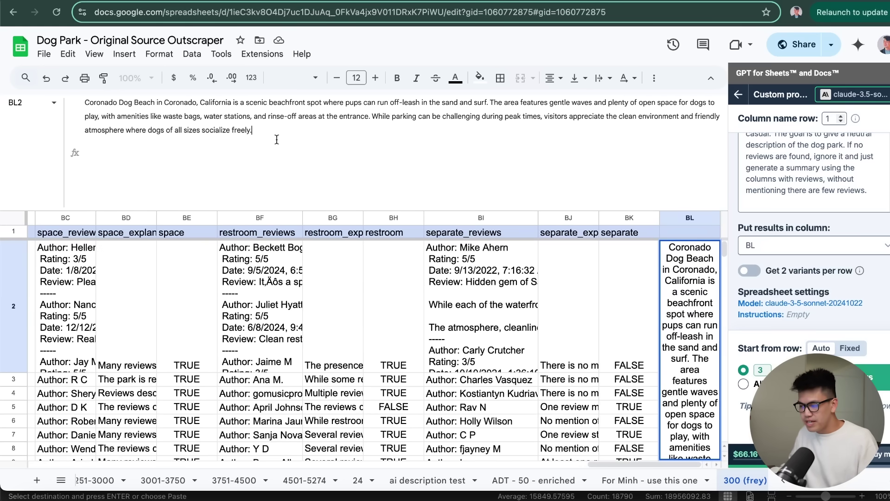
{"action": "key", "text": "Return"}
{"action": "key", "text": "Down"}
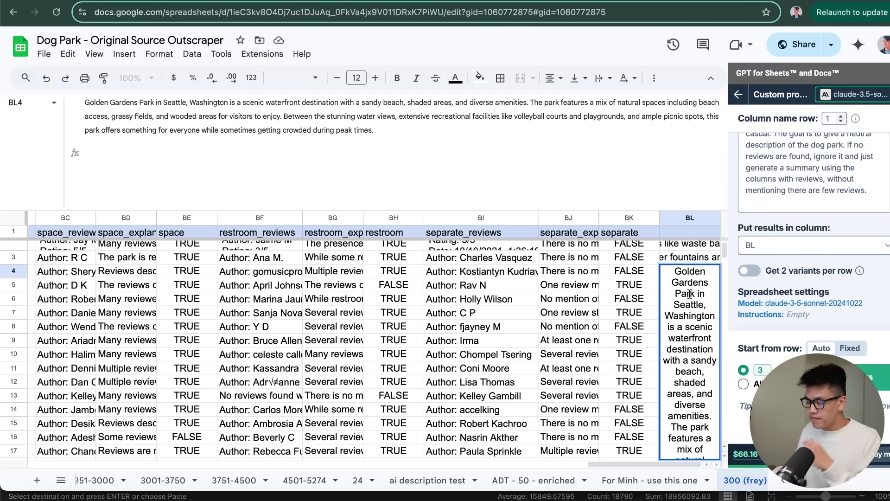
{"action": "left_click", "coordinate": [690, 262]}
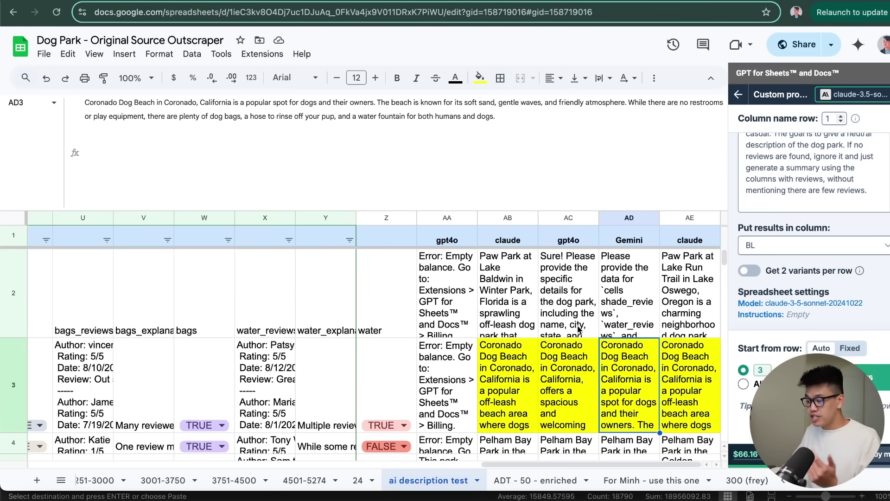
Step: On the ai description test sheet, read the Gemini description of Coronado Dog Beach in AD3
{"action": "scroll", "coordinate": [591, 380], "scroll_direction": "down", "scroll_amount": 1}
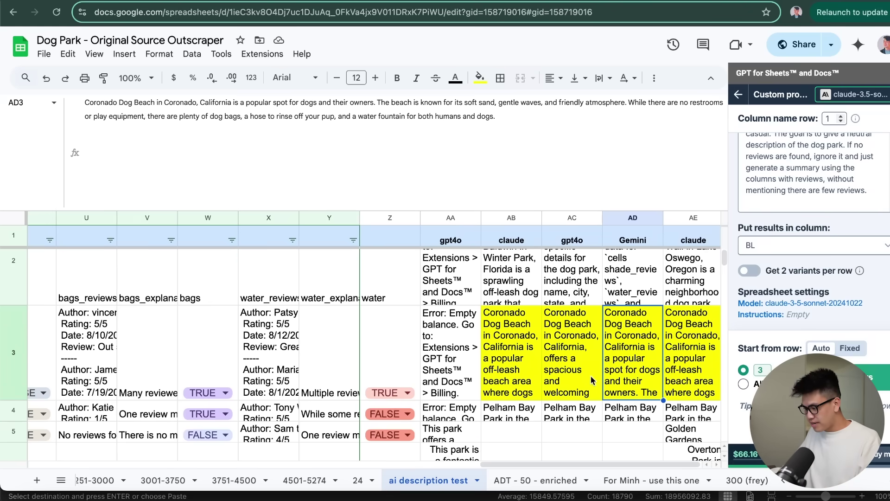
{"action": "left_click", "coordinate": [271, 122]}
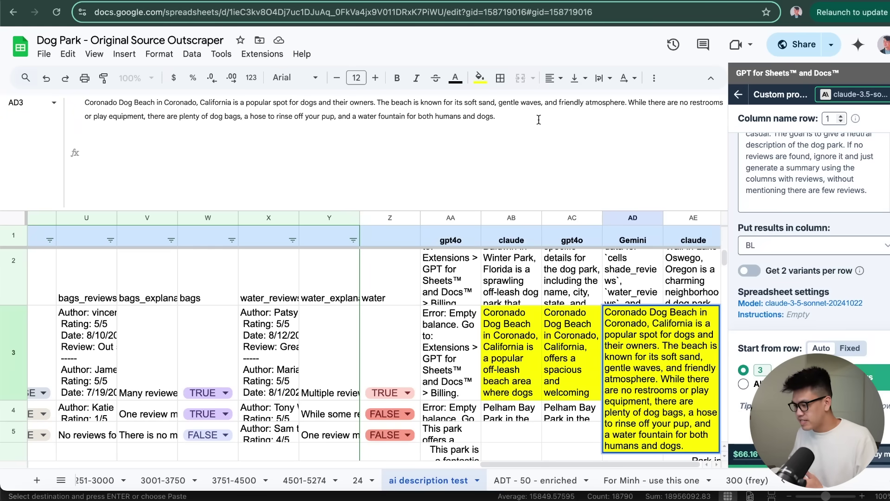
{"action": "left_click", "coordinate": [631, 331]}
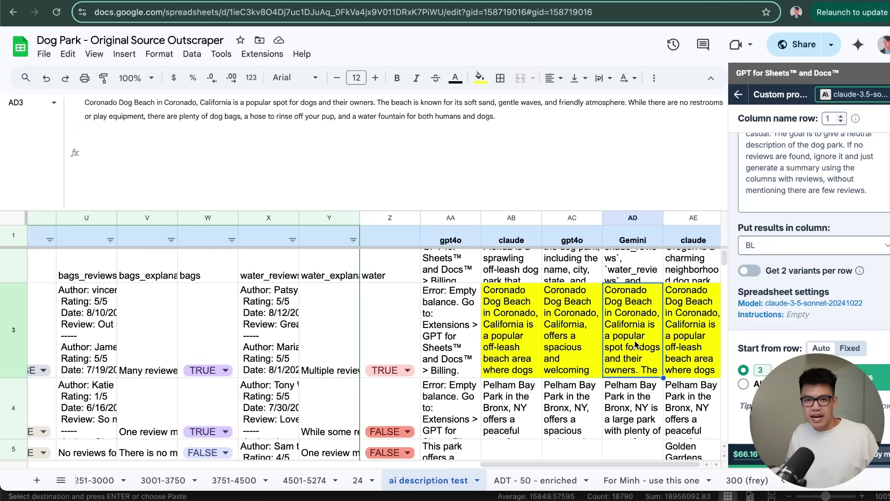
Step: Read the Gemini description of Pelham Bay Park in AD4, highlighting its last sentence, and leave the cell unedited
{"action": "left_click", "coordinate": [645, 417]}
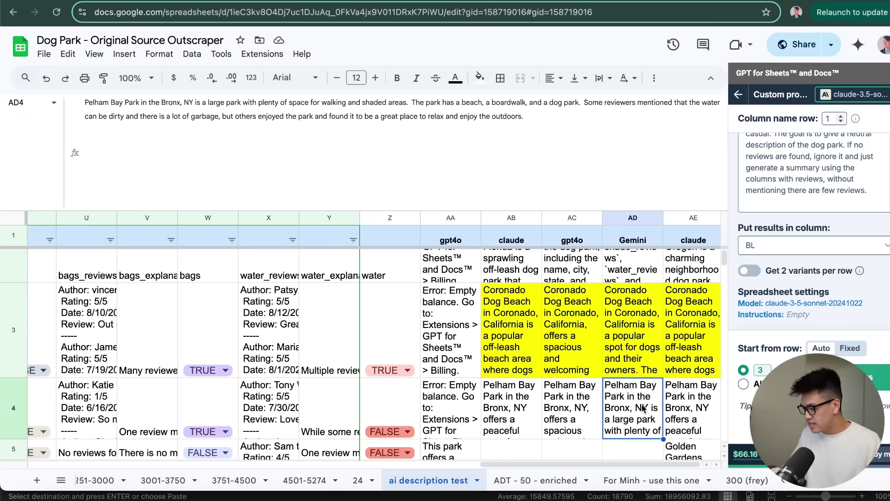
{"action": "left_click", "coordinate": [534, 119]}
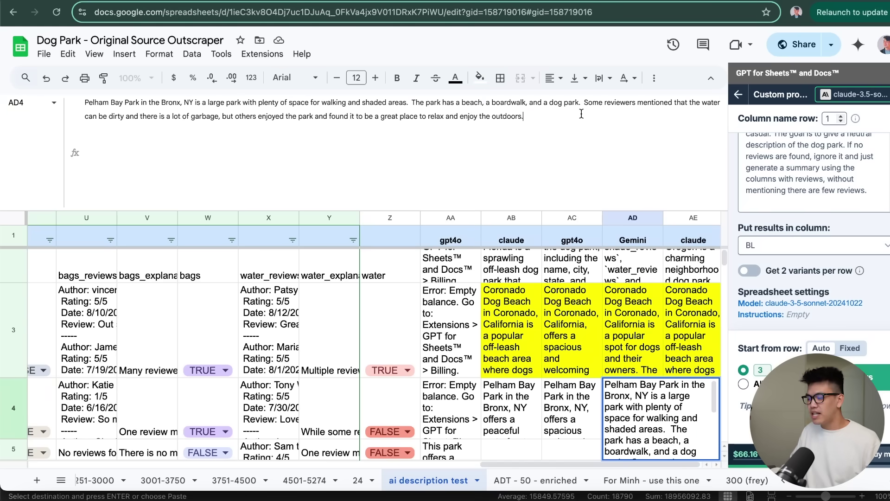
{"action": "left_click_drag", "start_coordinate": [584, 103], "coordinate": [632, 119]}
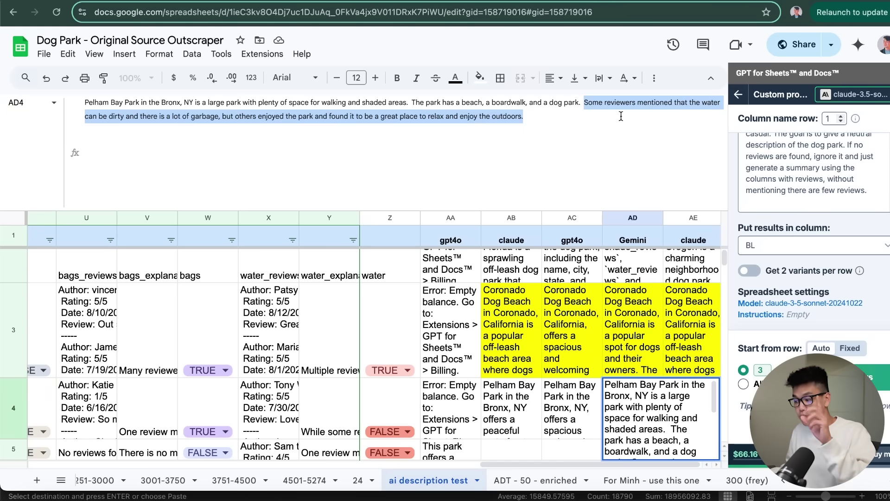
{"action": "left_click", "coordinate": [623, 120]}
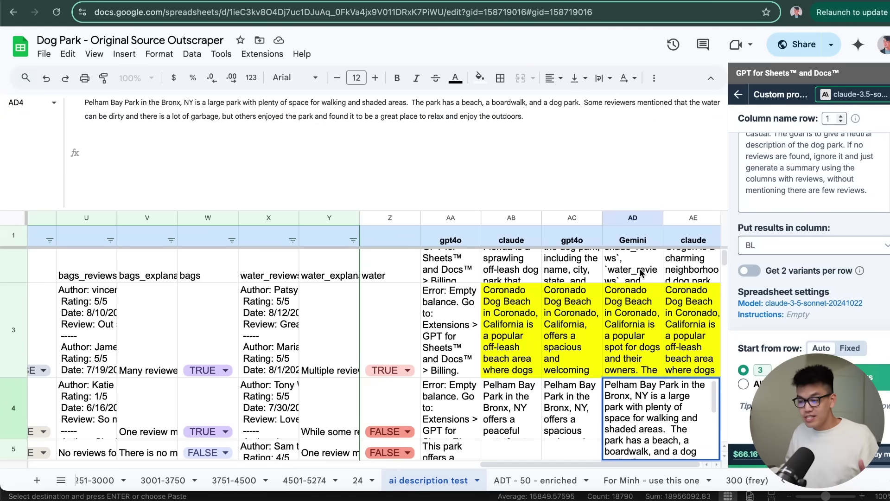
{"action": "key", "text": "Escape"}
Step: Read the gpt4o description of Coronado Dog Beach in AC3, highlighting "Visitors appreciate the clean sand", and leave the cell unedited
{"action": "scroll", "coordinate": [638, 334], "scroll_direction": "down", "scroll_amount": 1}
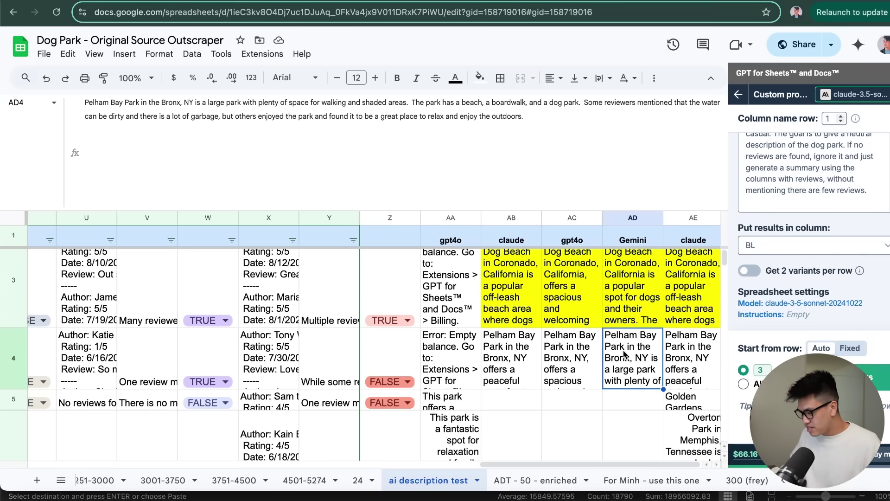
{"action": "scroll", "coordinate": [605, 358], "scroll_direction": "up", "scroll_amount": 1}
{"action": "left_click", "coordinate": [592, 321]}
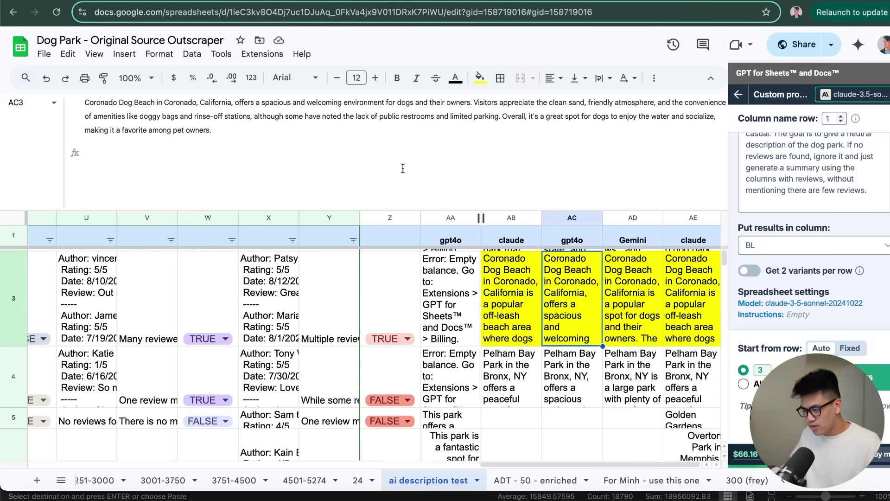
{"action": "left_click", "coordinate": [241, 130]}
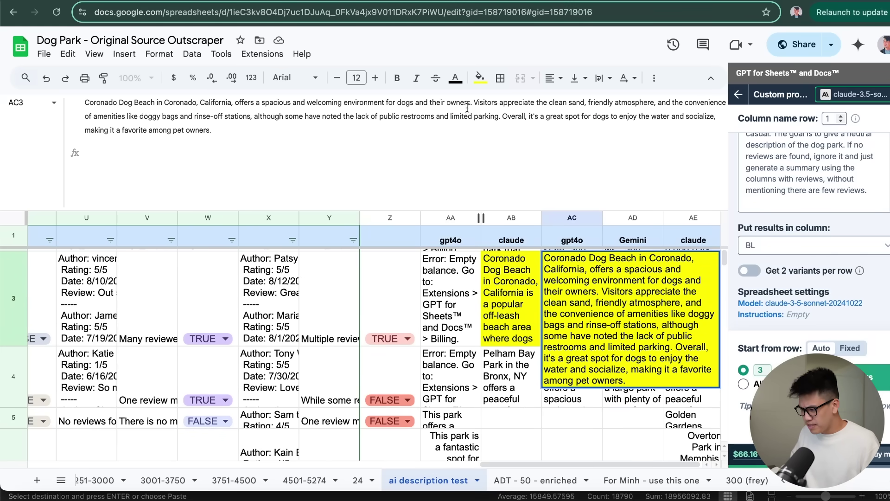
{"action": "left_click_drag", "start_coordinate": [474, 103], "coordinate": [585, 103]}
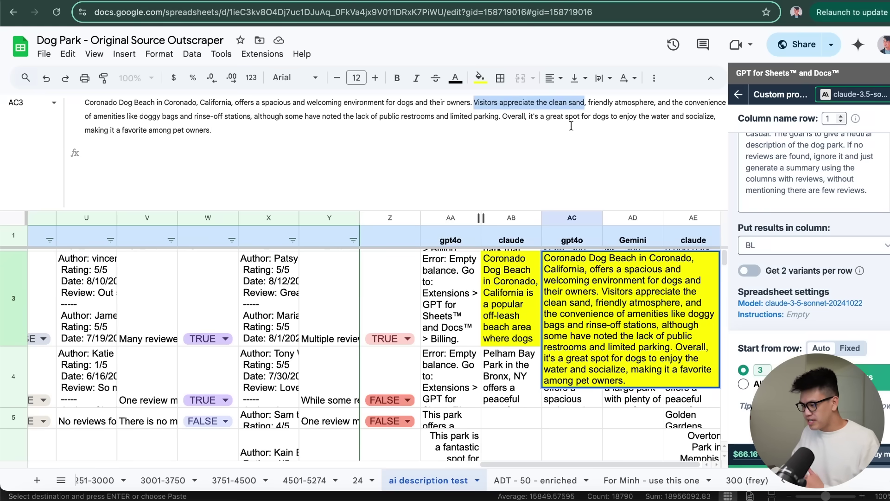
{"action": "left_click", "coordinate": [596, 313]}
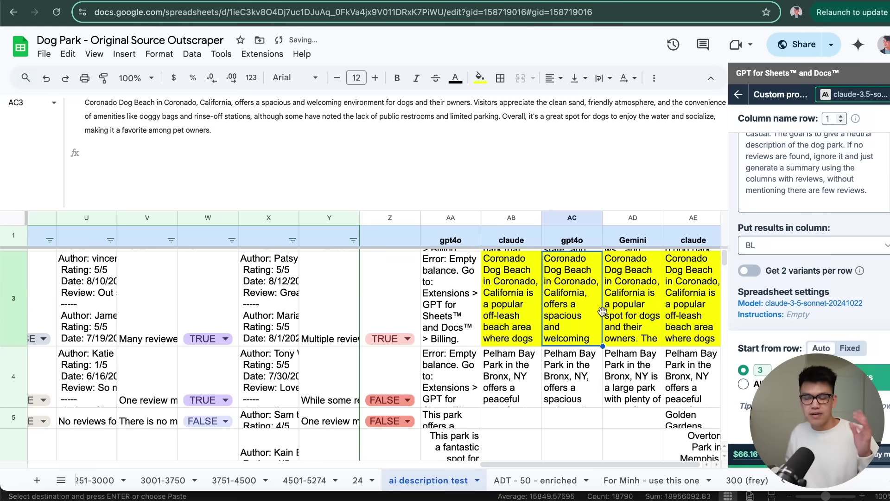
Step: Read the gpt4o description of Pelham Bay Park in AC4, highlighting its last sentence
{"action": "left_click", "coordinate": [579, 380]}
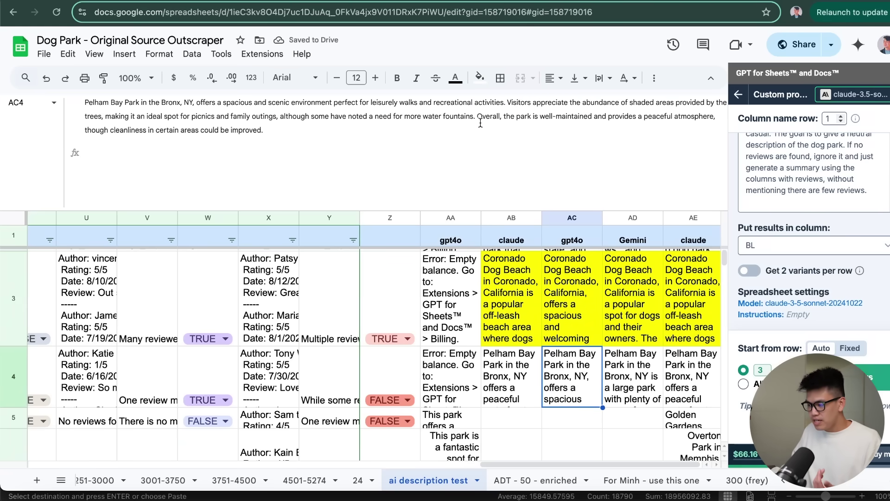
{"action": "left_click_drag", "start_coordinate": [477, 116], "coordinate": [504, 129]}
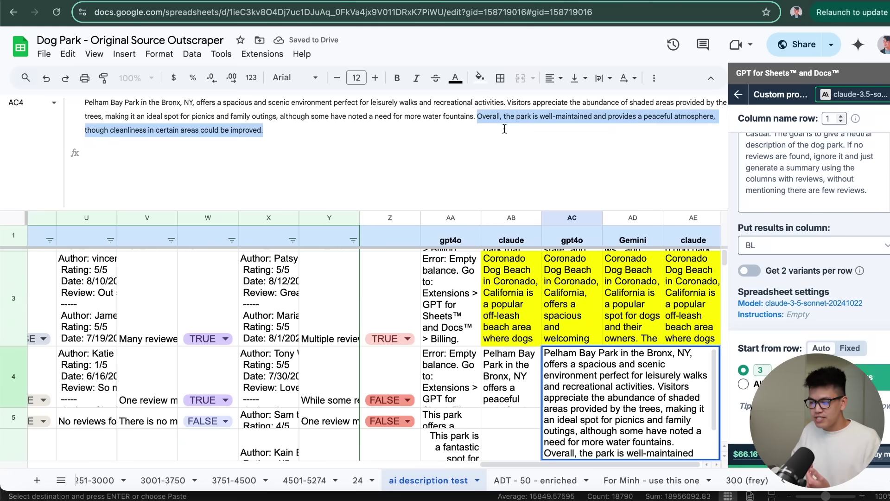
{"action": "left_click", "coordinate": [429, 136]}
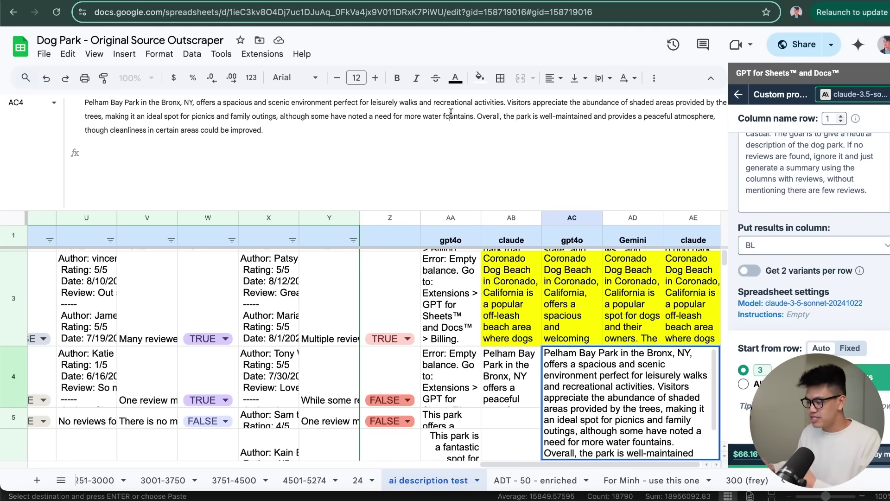
Step: Reread the gpt4o description in AC3 and compare it with the Claude description of Paw Park at Lake Baldwin in AB2
{"action": "left_click", "coordinate": [572, 290]}
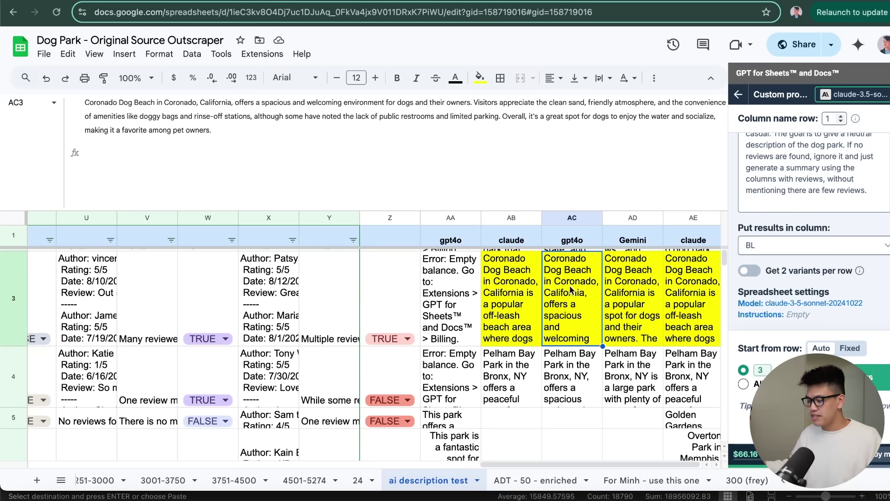
{"action": "left_click", "coordinate": [324, 124]}
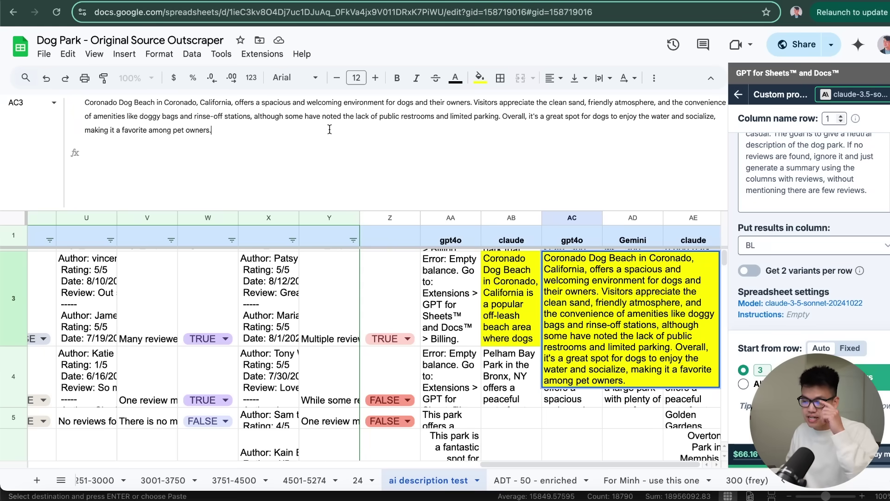
{"action": "key", "text": "Left"}
{"action": "key", "text": "Up"}
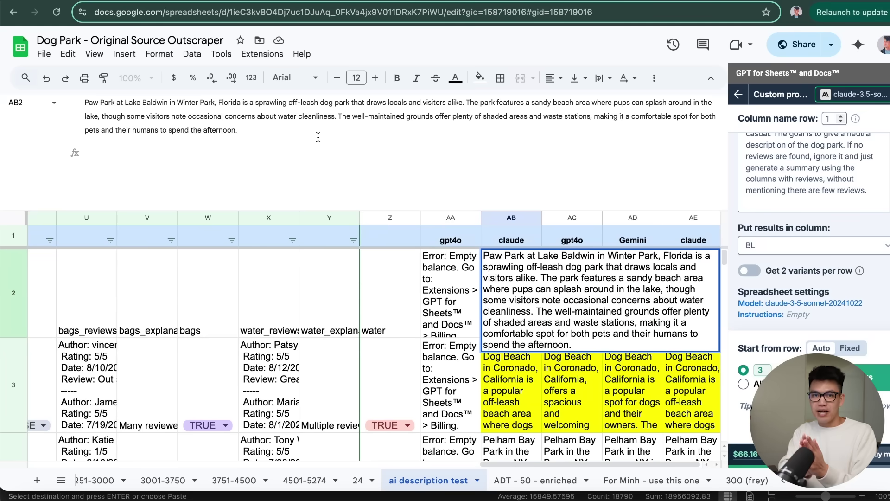
{"action": "left_click", "coordinate": [599, 352]}
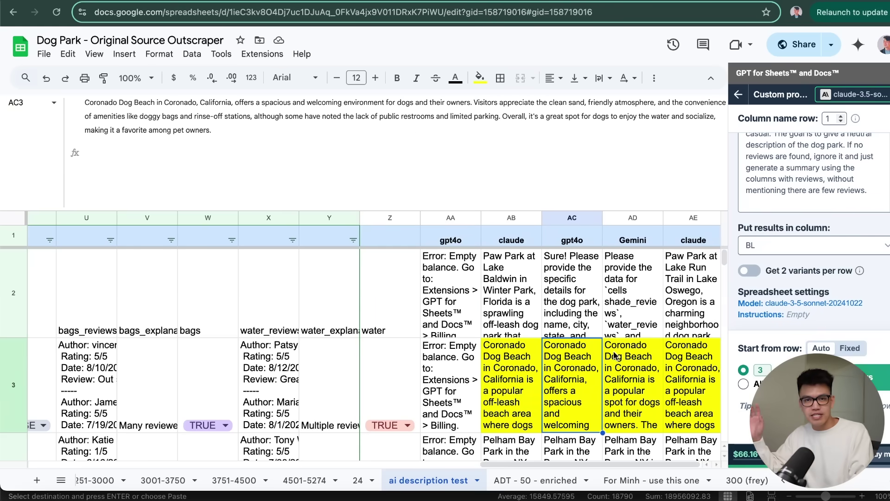
Step: Examine the Gemini output for row 2 in AD2, highlighting most of its text
{"action": "scroll", "coordinate": [615, 355], "scroll_direction": "down", "scroll_amount": 3}
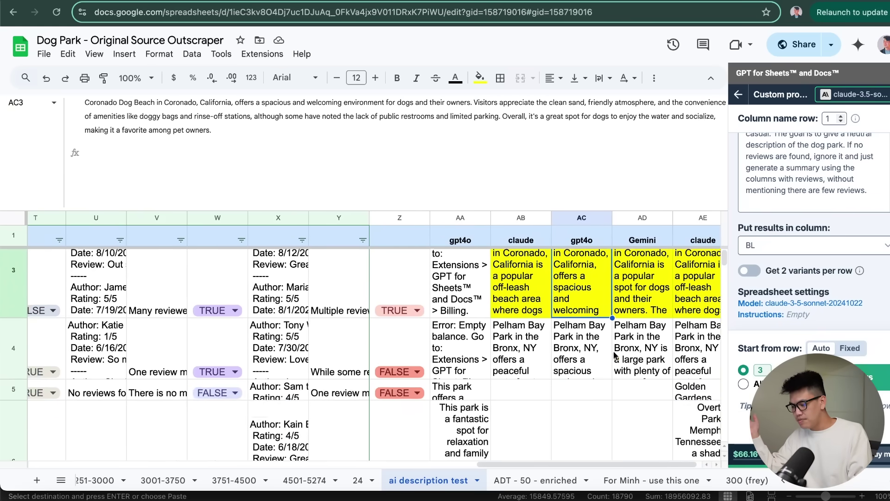
{"action": "scroll", "coordinate": [621, 334], "scroll_direction": "up", "scroll_amount": 3}
{"action": "left_click", "coordinate": [635, 310]}
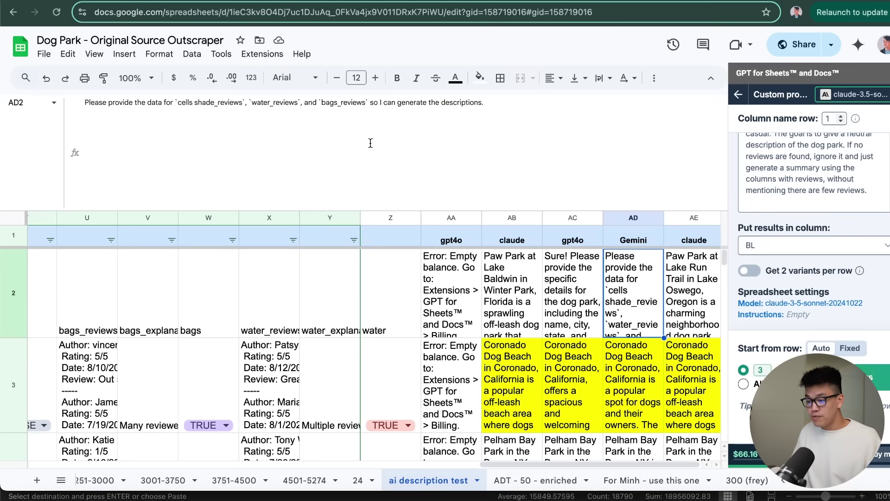
{"action": "left_click", "coordinate": [300, 111]}
{"action": "left_click_drag", "start_coordinate": [492, 102], "coordinate": [162, 102]}
{"action": "left_click", "coordinate": [264, 103]}
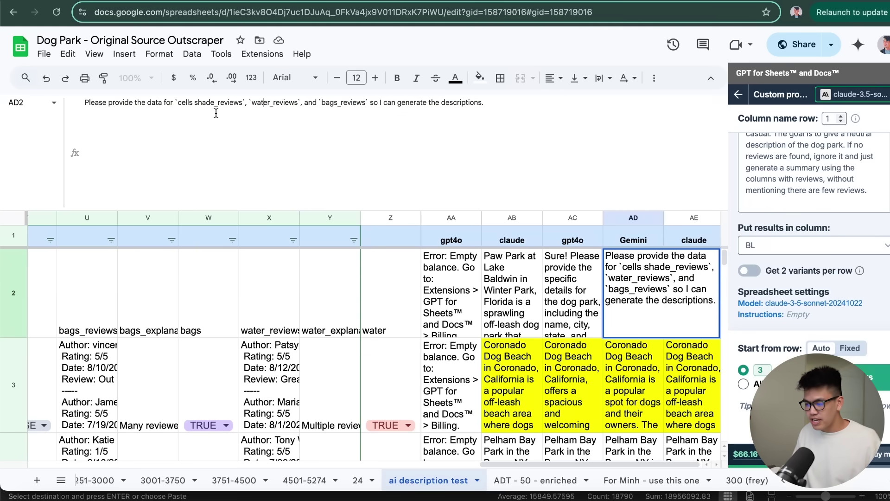
Step: Examine the gpt4o output for row 2 in AC2, highlighting part of its opening sentence
{"action": "left_click", "coordinate": [543, 272]}
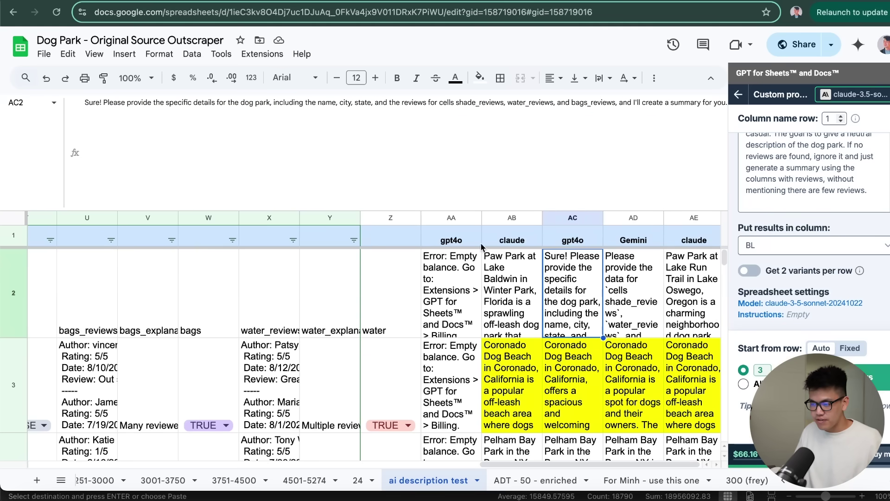
{"action": "left_click_drag", "start_coordinate": [139, 103], "coordinate": [265, 103]}
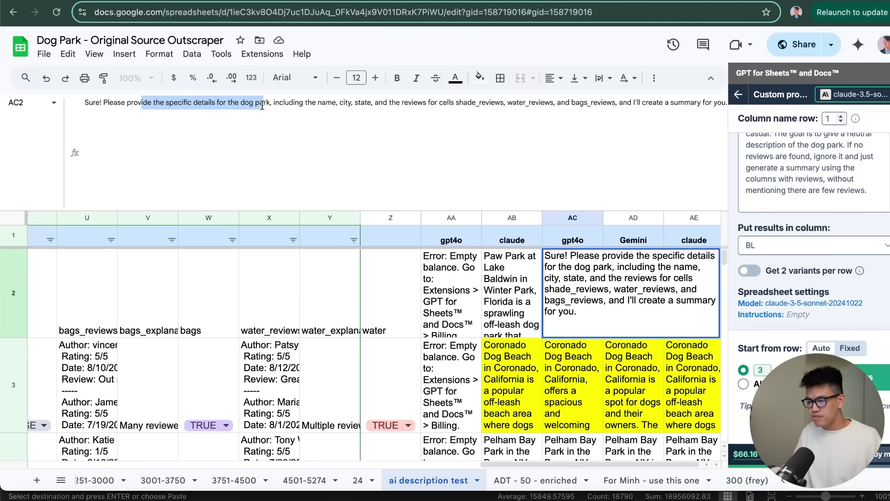
{"action": "left_click", "coordinate": [297, 103]}
Step: Read the Claude descriptions of the two Paw Park locations in AB2 and AE2, highlighting the text in AB2
{"action": "left_click", "coordinate": [514, 293]}
{"action": "left_click_drag", "start_coordinate": [260, 136], "coordinate": [92, 105]}
{"action": "key", "text": "Tab"}
{"action": "key", "text": "Tab"}
{"action": "key", "text": "Tab"}
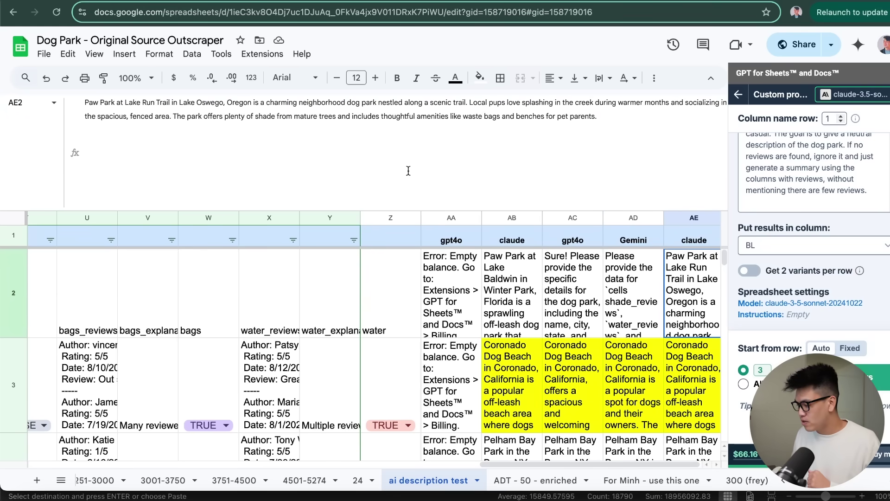
Step: Compare the row 2 outputs of Claude, gpt4o and Gemini across AB2, AC2 and AD2
{"action": "left_click", "coordinate": [613, 293]}
{"action": "left_click", "coordinate": [575, 292]}
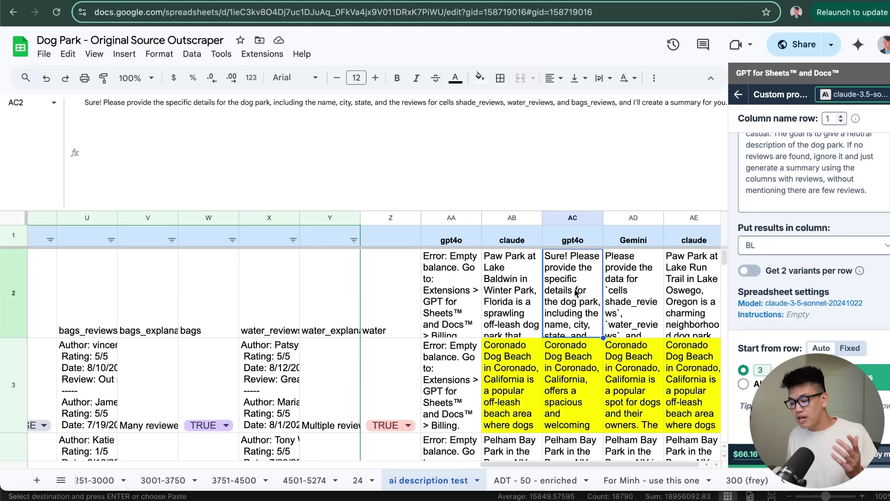
{"action": "left_click", "coordinate": [539, 292]}
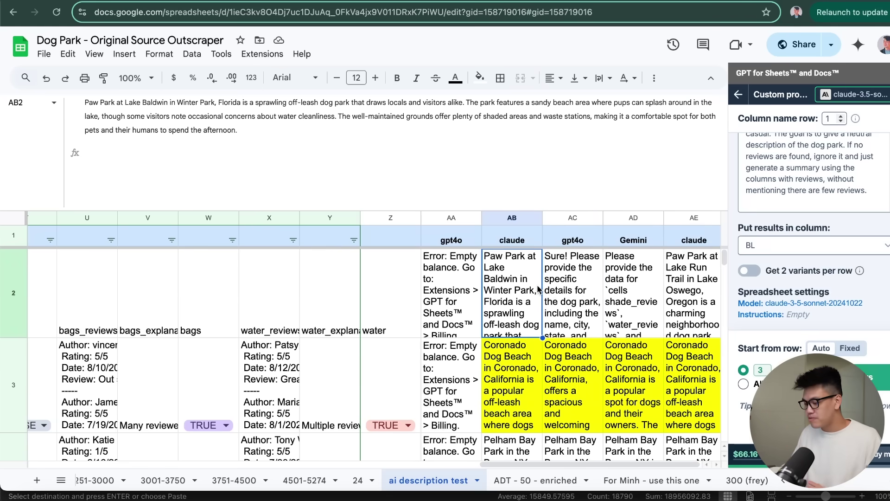
{"action": "left_click", "coordinate": [575, 290]}
{"action": "left_click", "coordinate": [617, 295]}
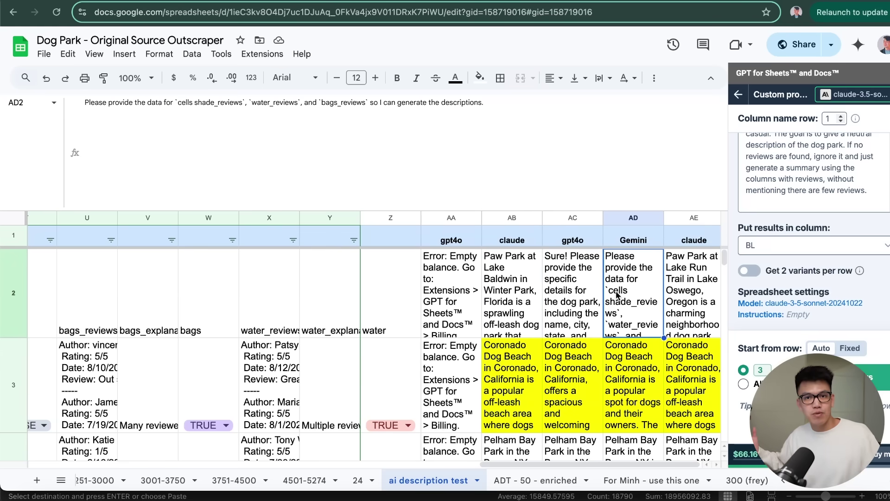